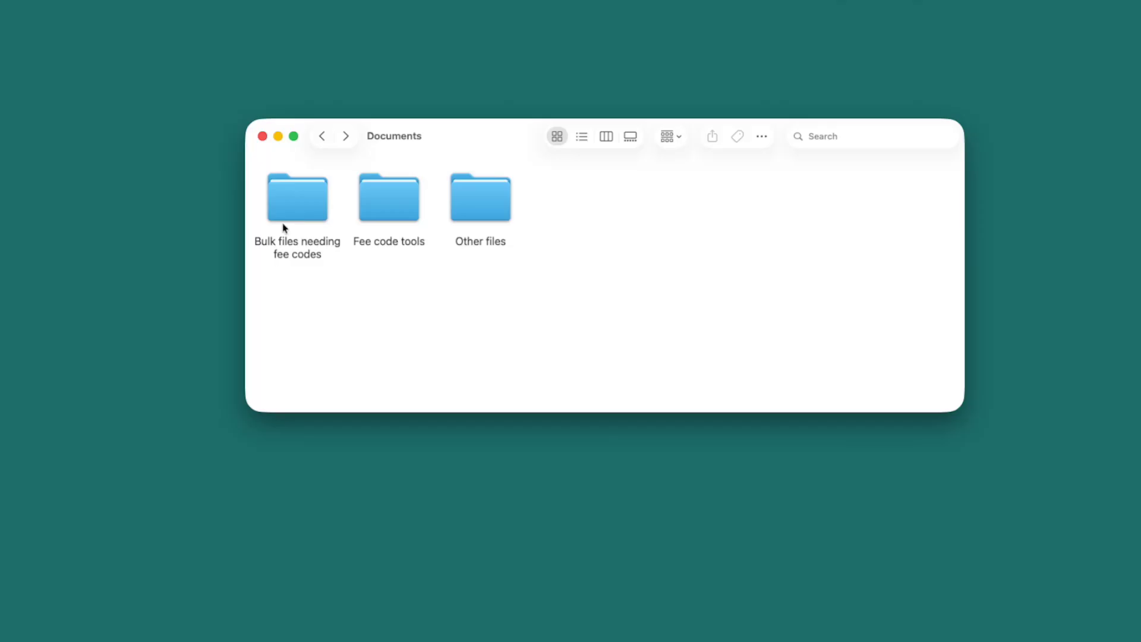
In Fee code tools, rename mediation_fee_code_tool.xlsm by adding ' (template)' before .xlsm.
double_click(287, 214)
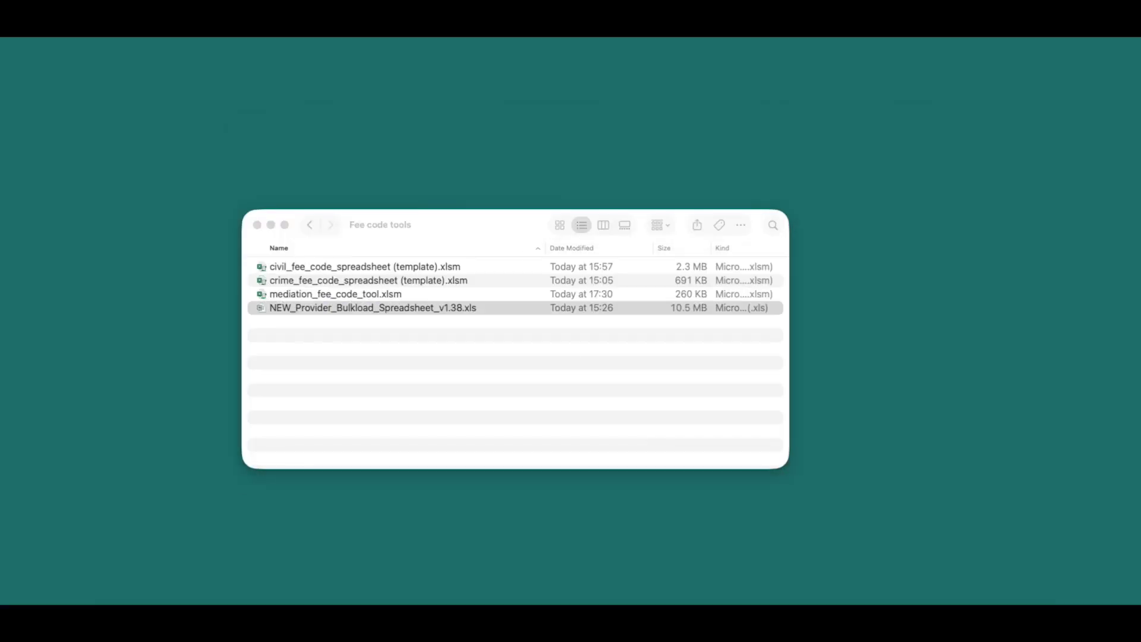
click(409, 228)
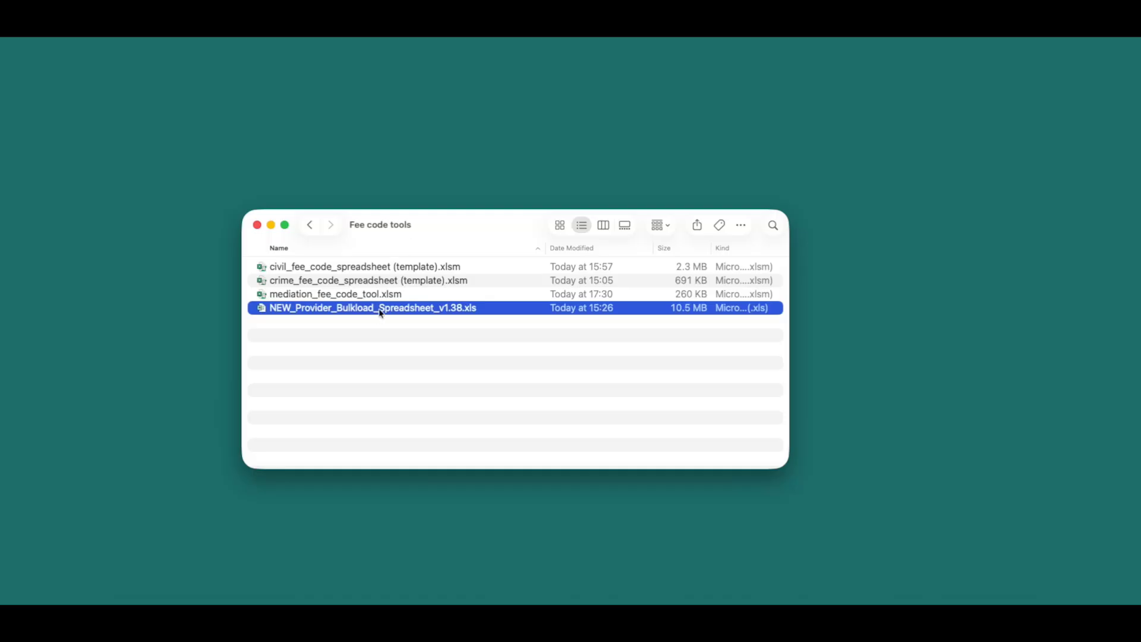
click(364, 295)
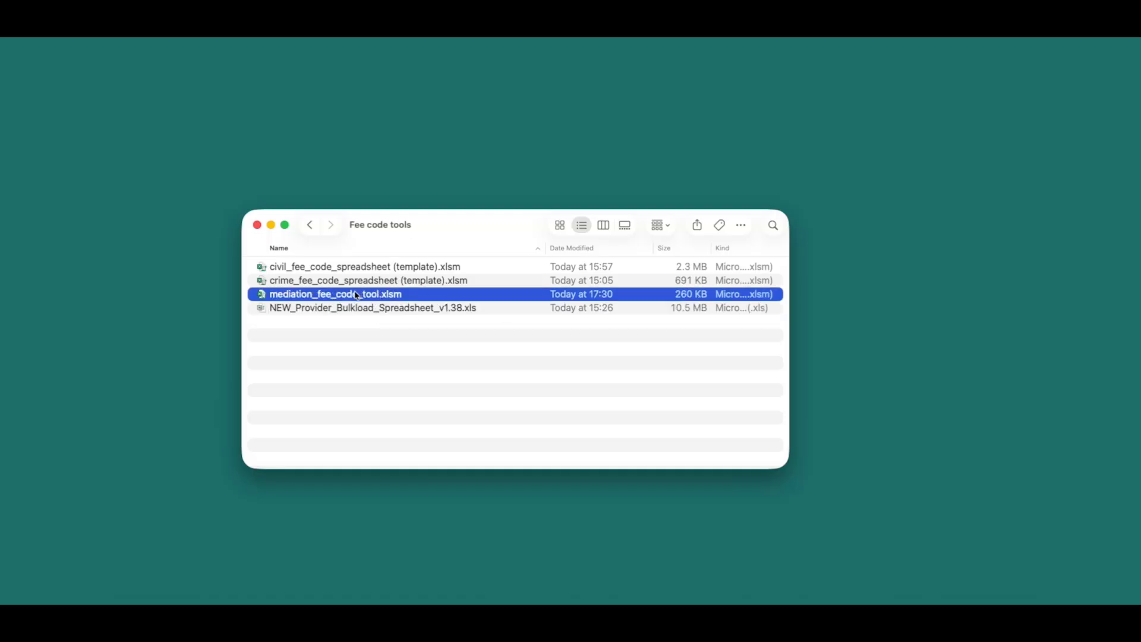
right_click(377, 296)
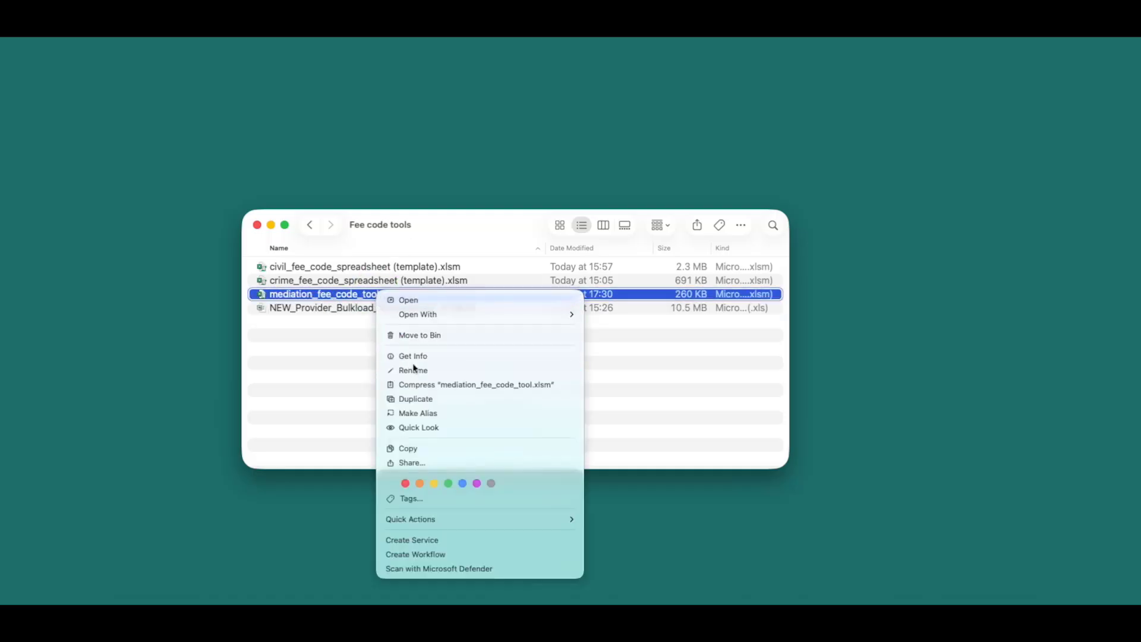
click(409, 369)
click(381, 295)
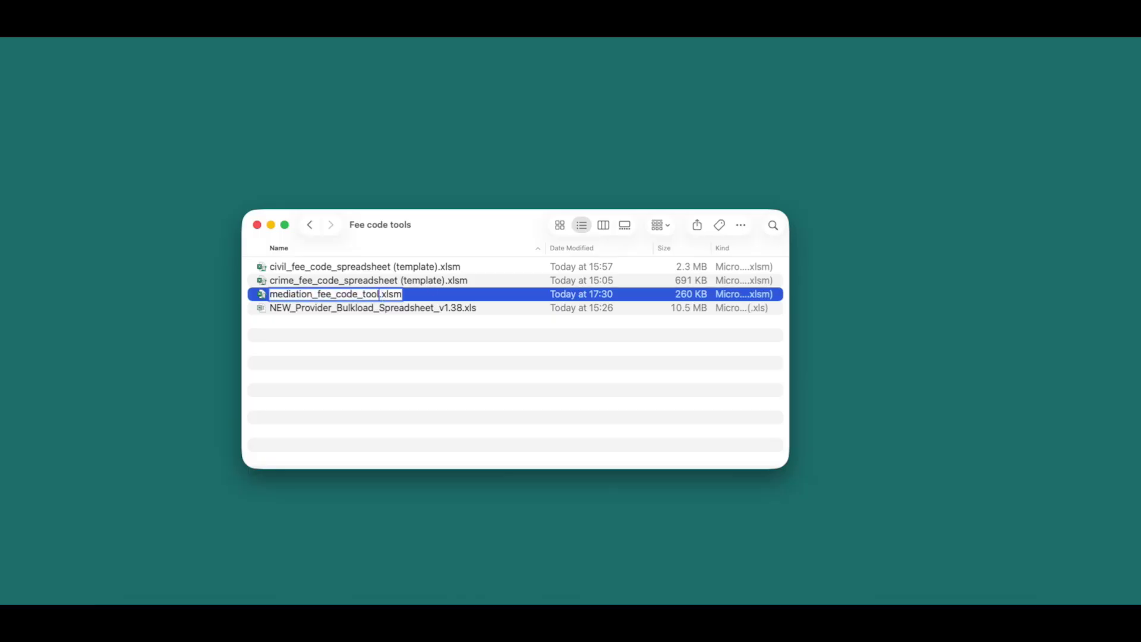
text((template))
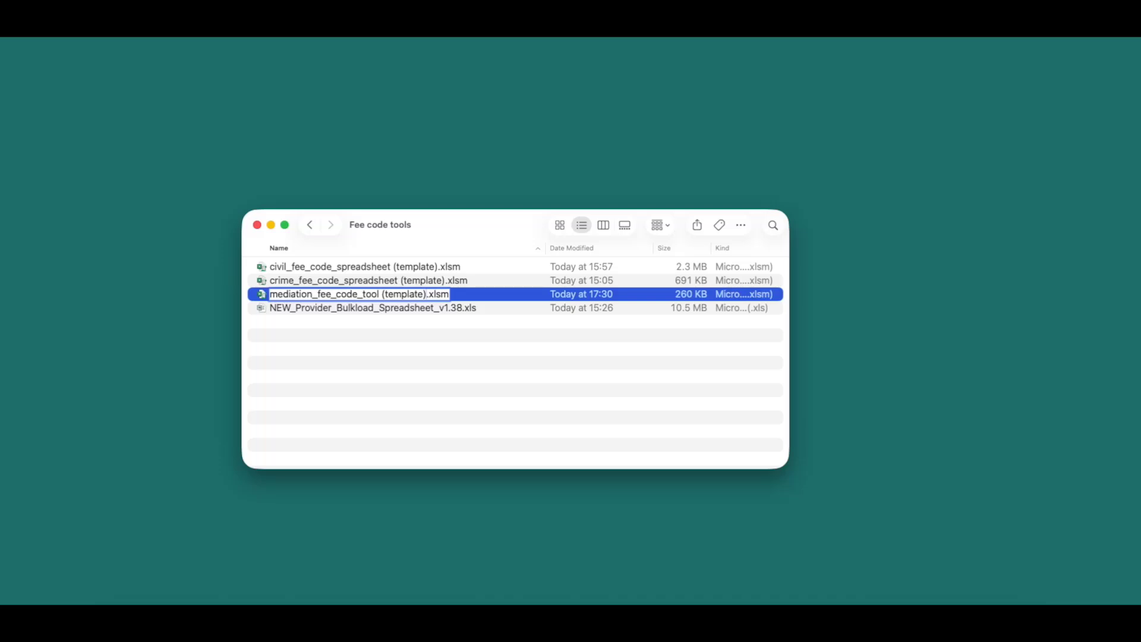
Open mediation_fee_code_tool (template).xlsm with macros and content enabled, on the 2 - Select file sheet.
key(Return)
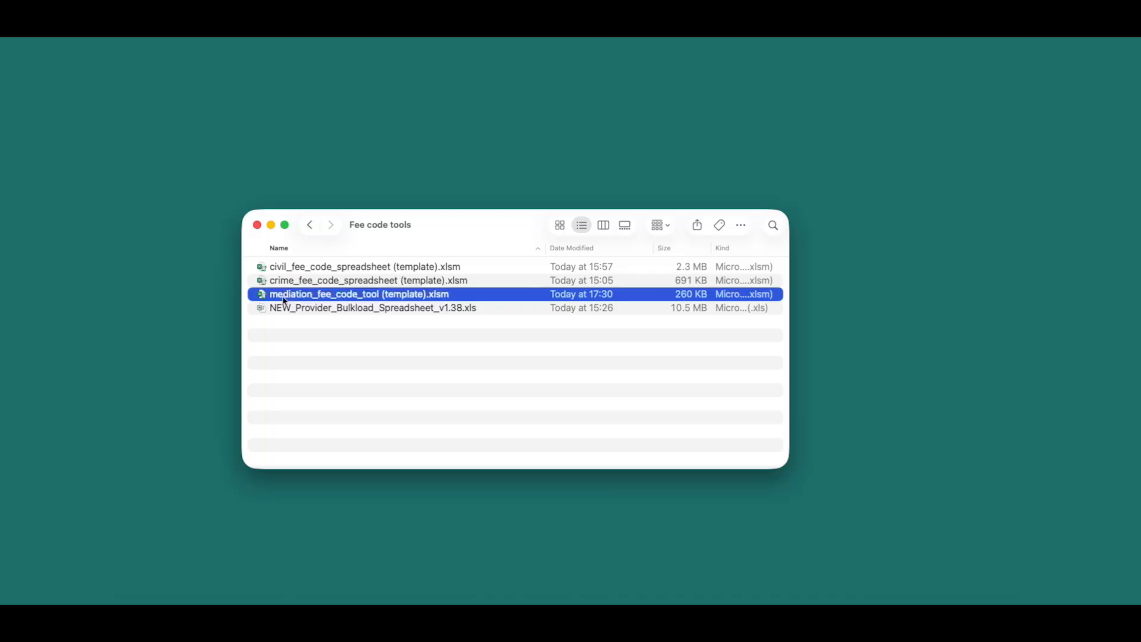
double_click(280, 295)
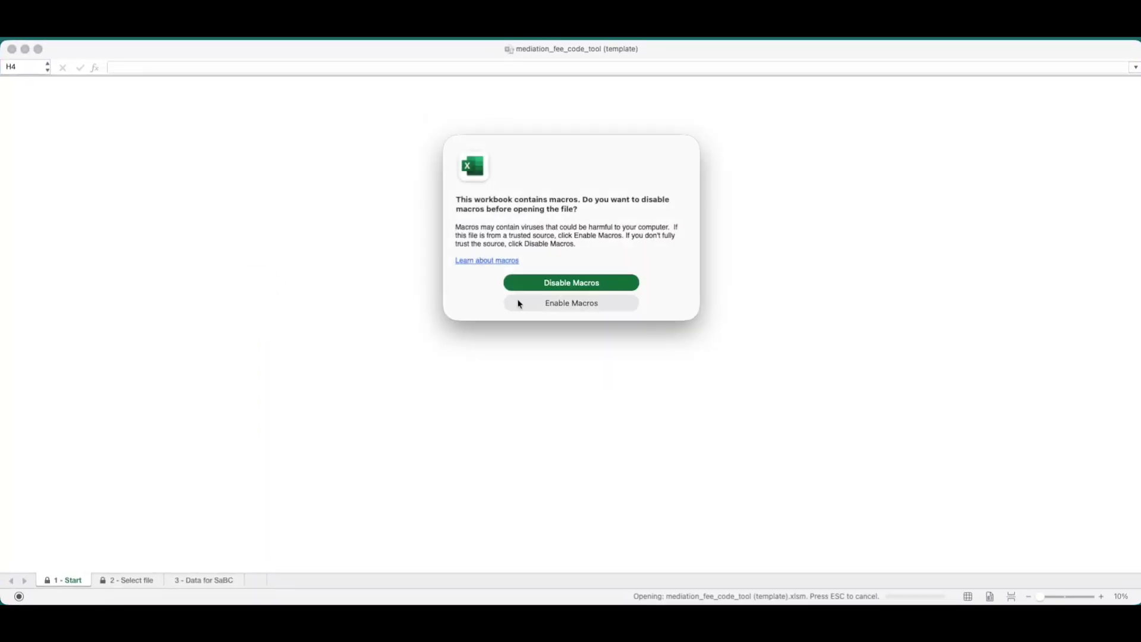
click(520, 305)
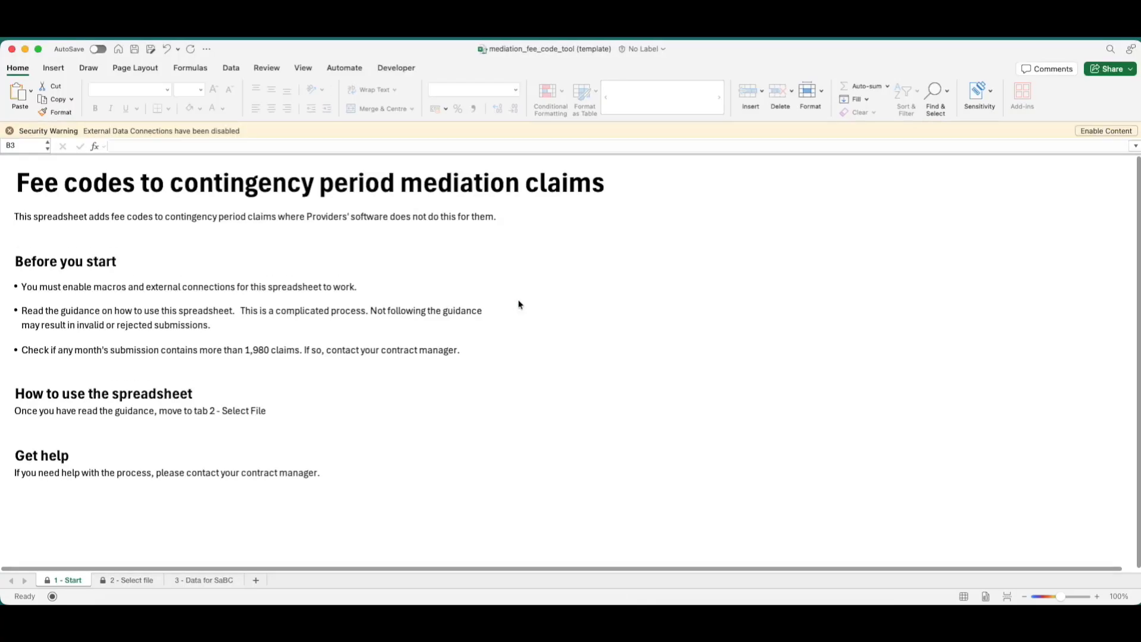
click(1097, 131)
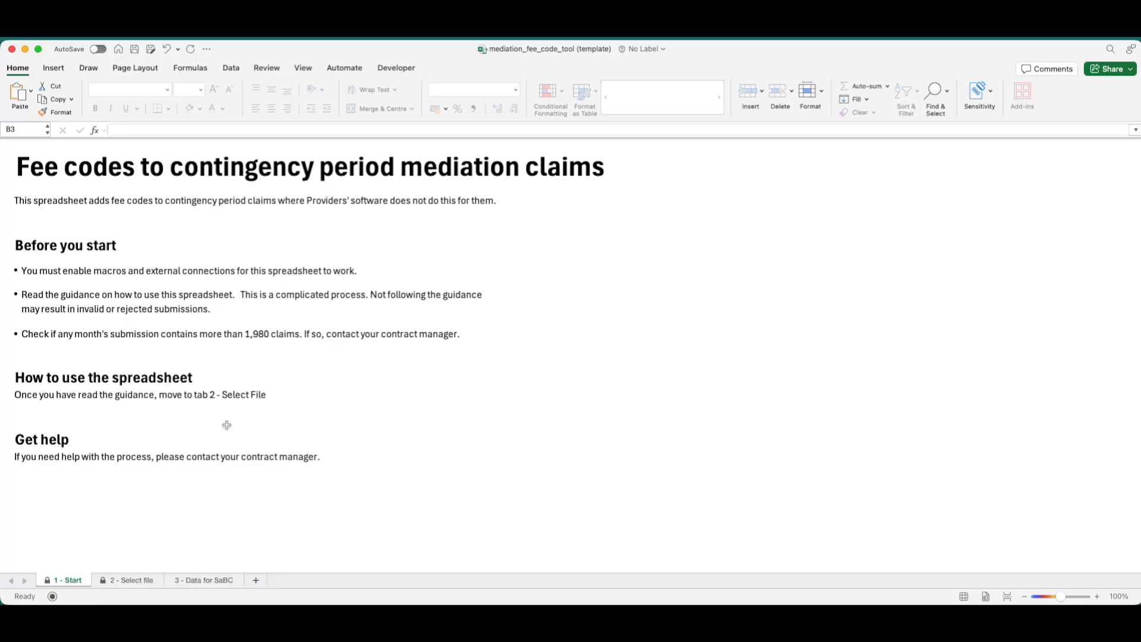
click(150, 580)
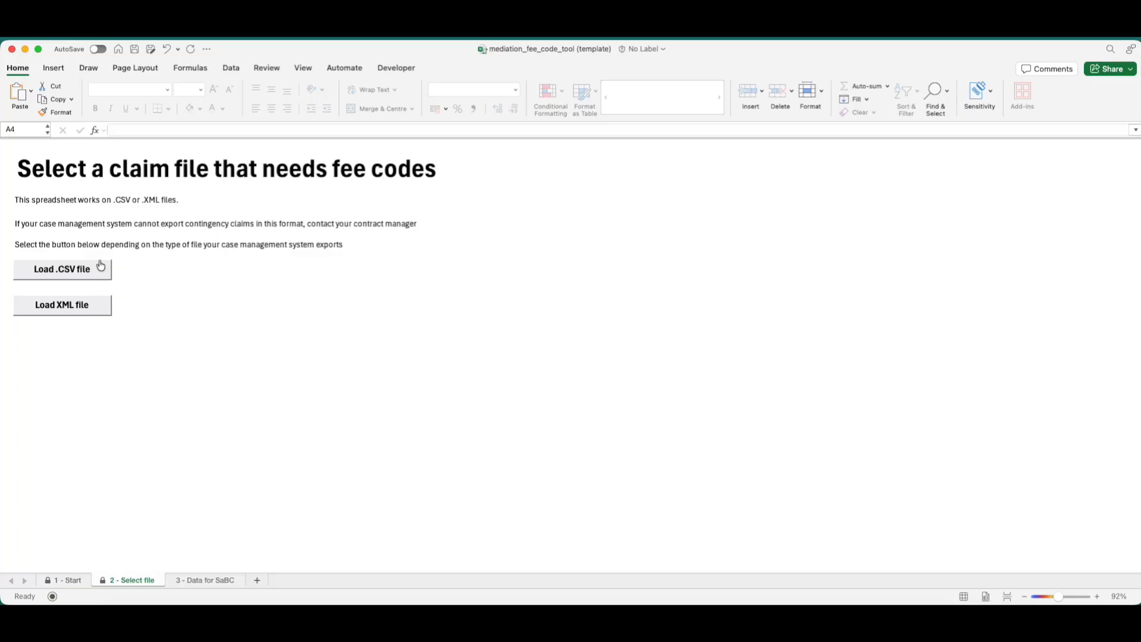
Load Mediation_SEP_25.xml from Bulk files needing fee codes and acknowledge the 19 rows loaded.
click(103, 313)
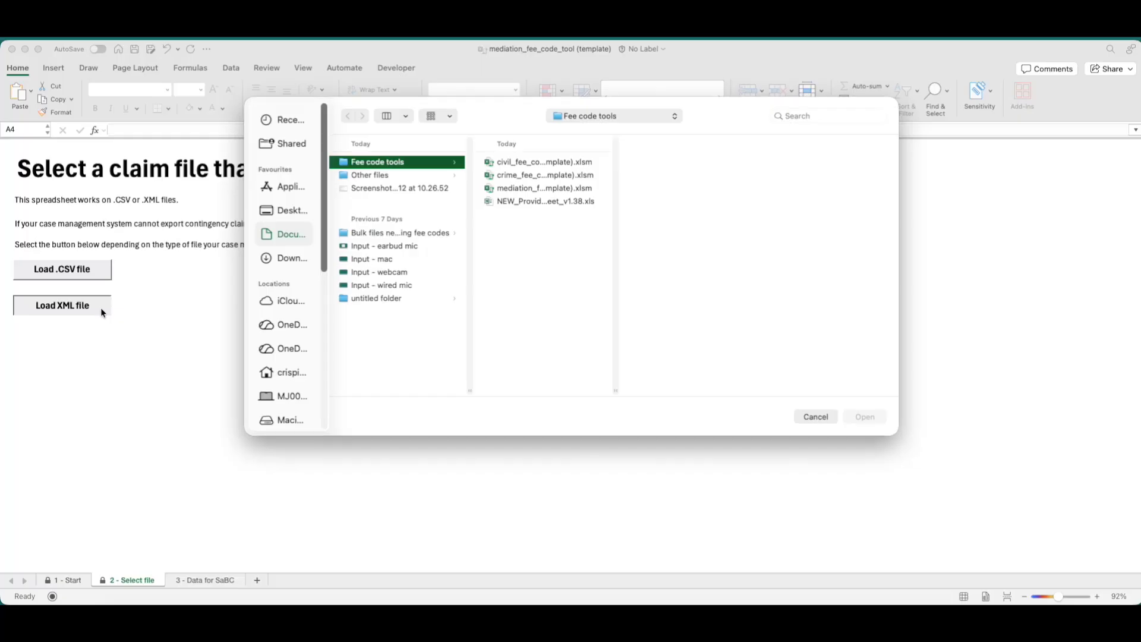
click(395, 233)
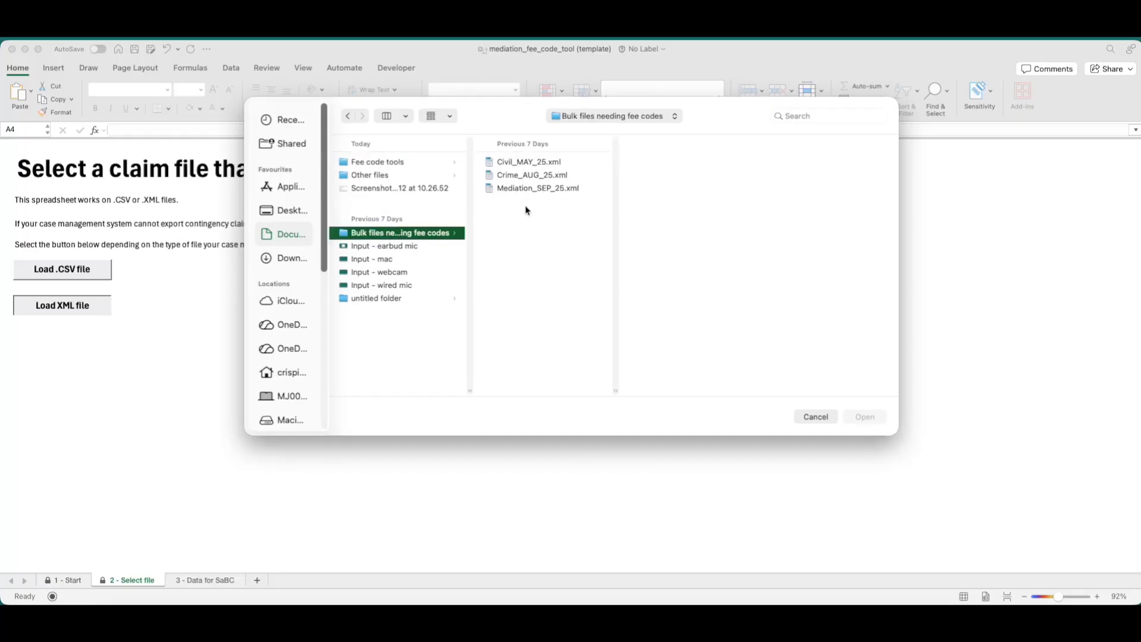
click(538, 192)
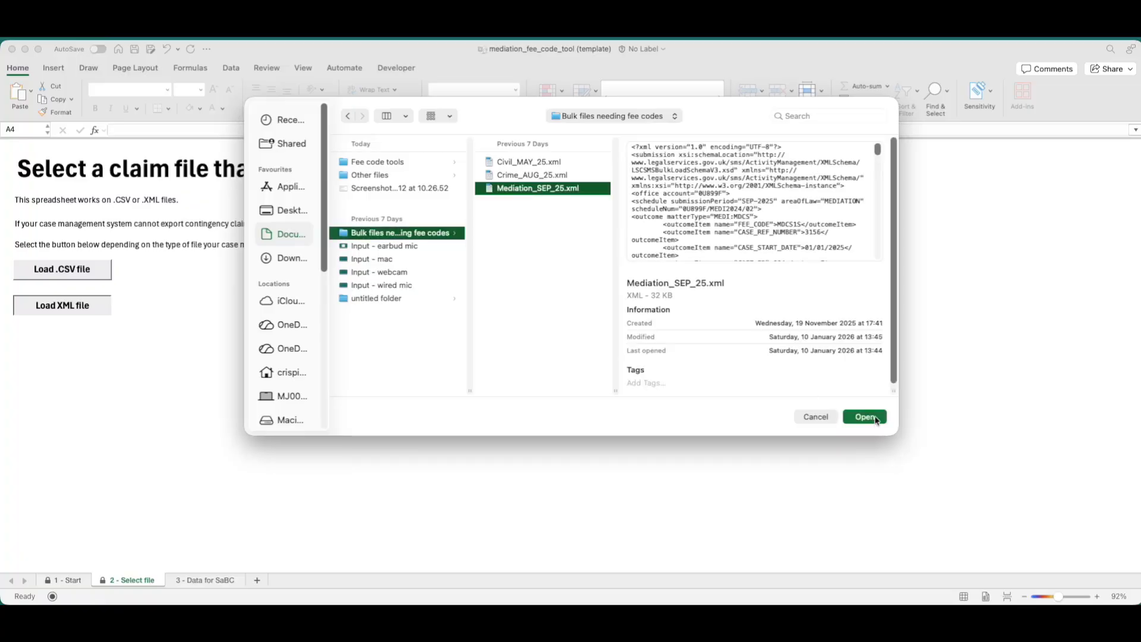
click(876, 419)
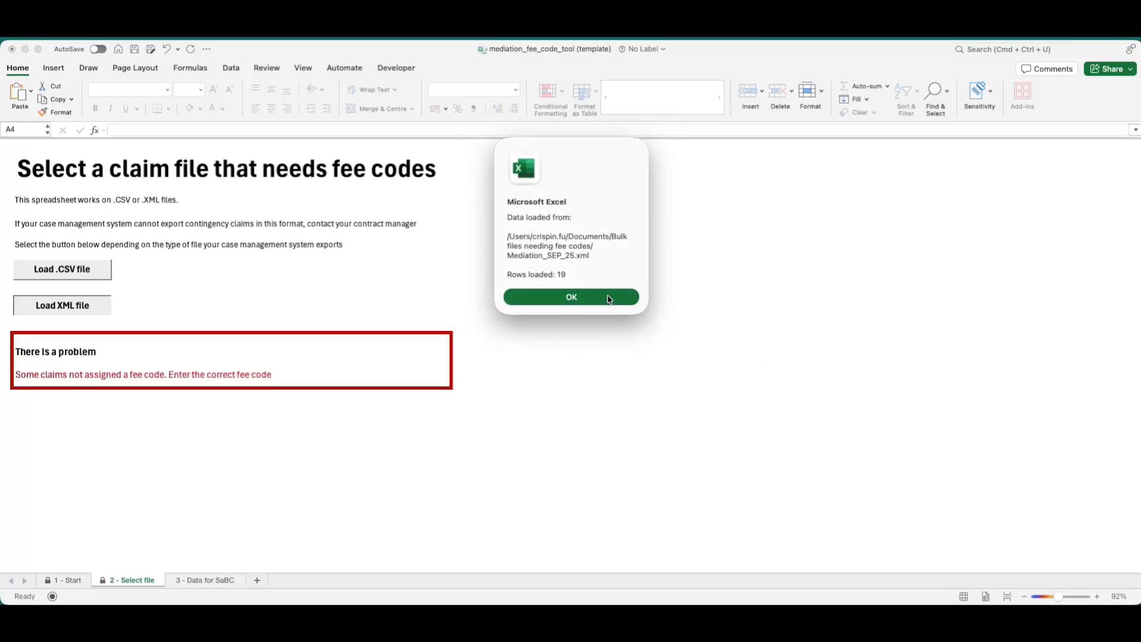
click(609, 299)
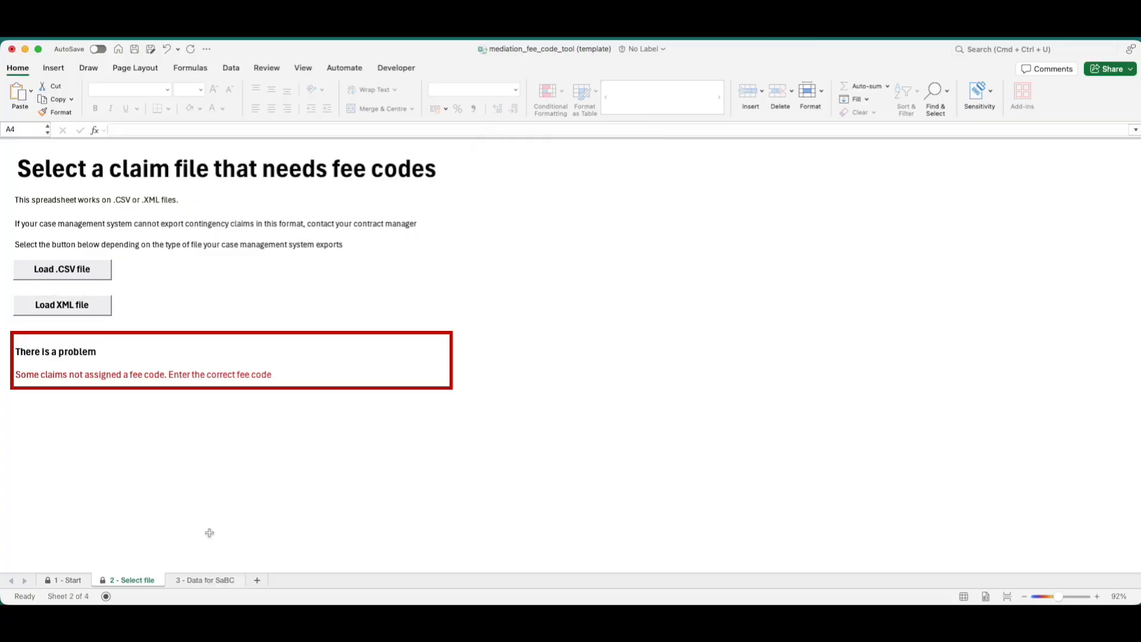
On 3 - Data for SaBC, filter Fee Code to 'Fee code not mapped.' and enter ASSA in D5.
click(197, 581)
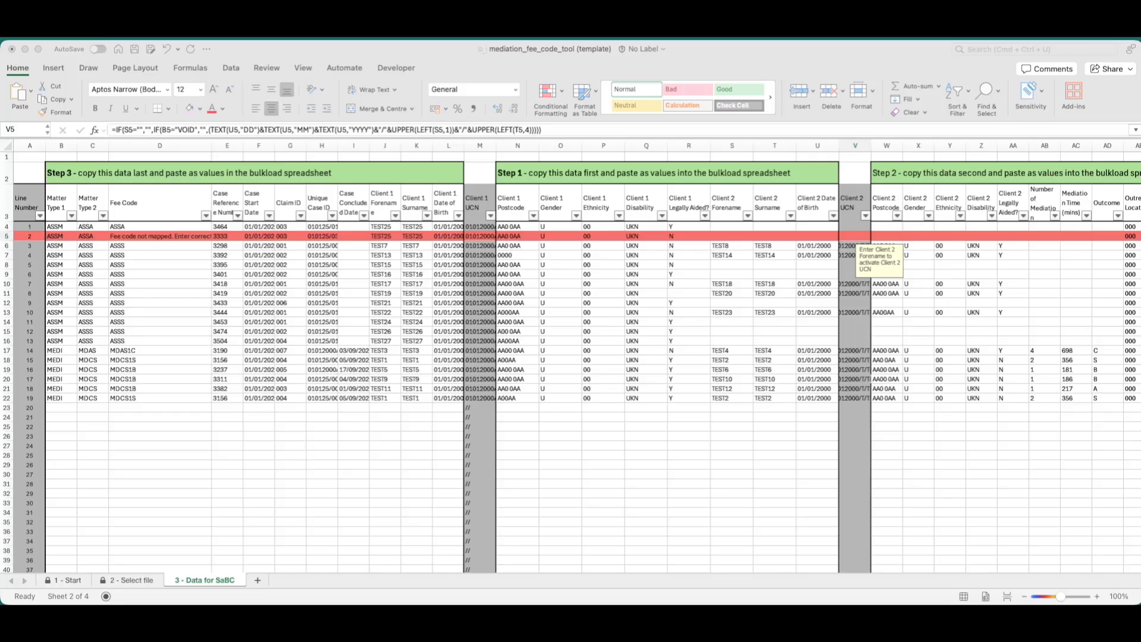
click(162, 242)
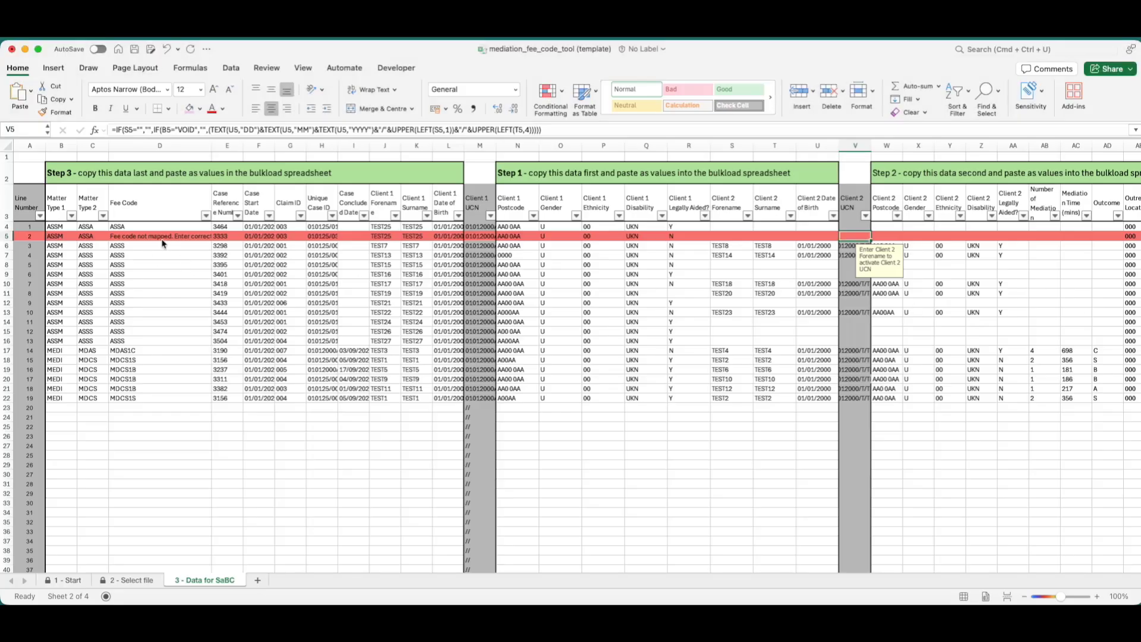
click(122, 238)
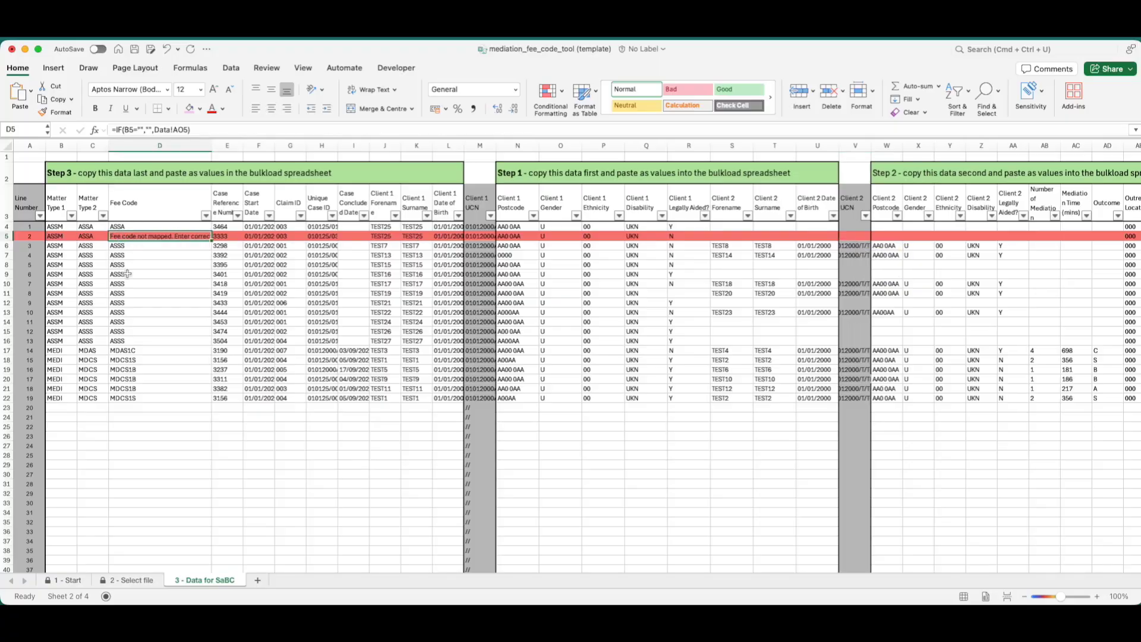
click(206, 215)
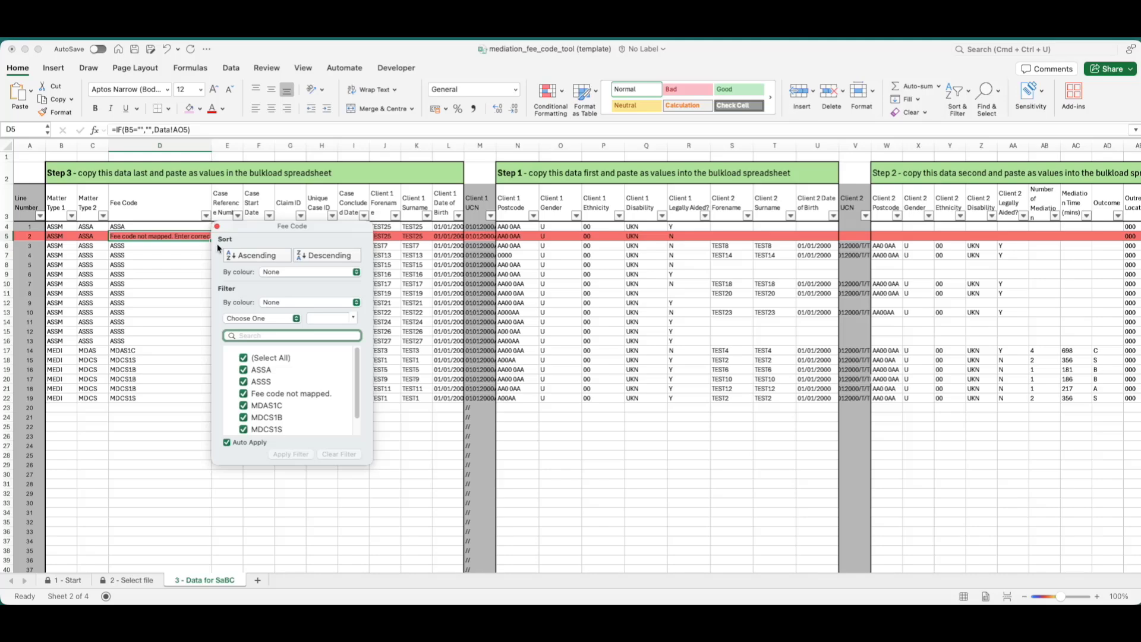
click(274, 356)
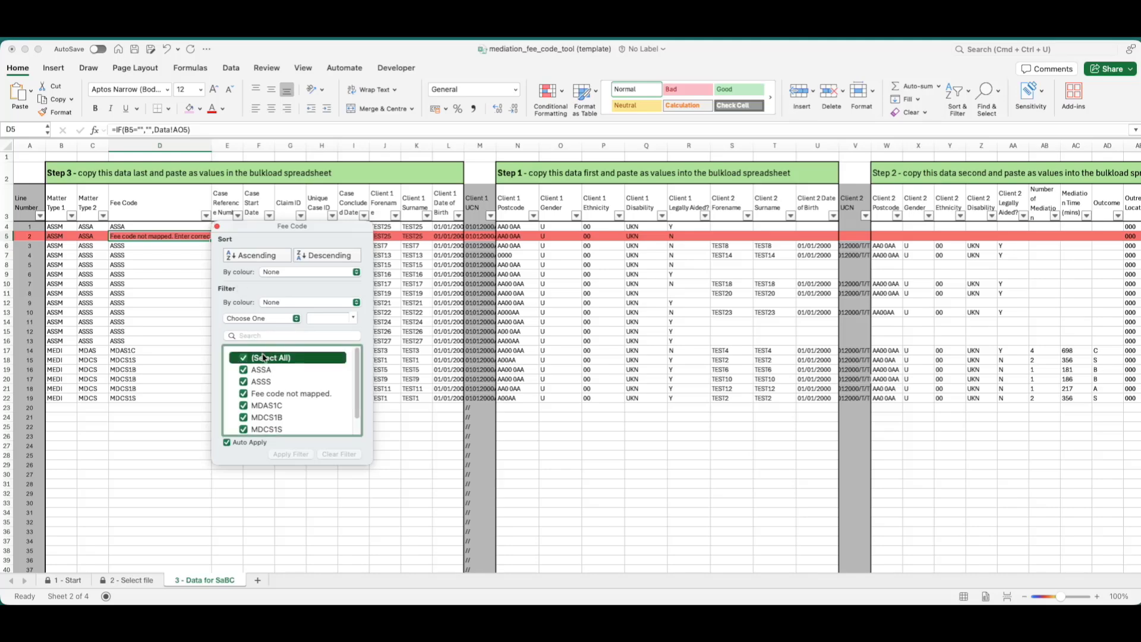
click(244, 358)
click(244, 394)
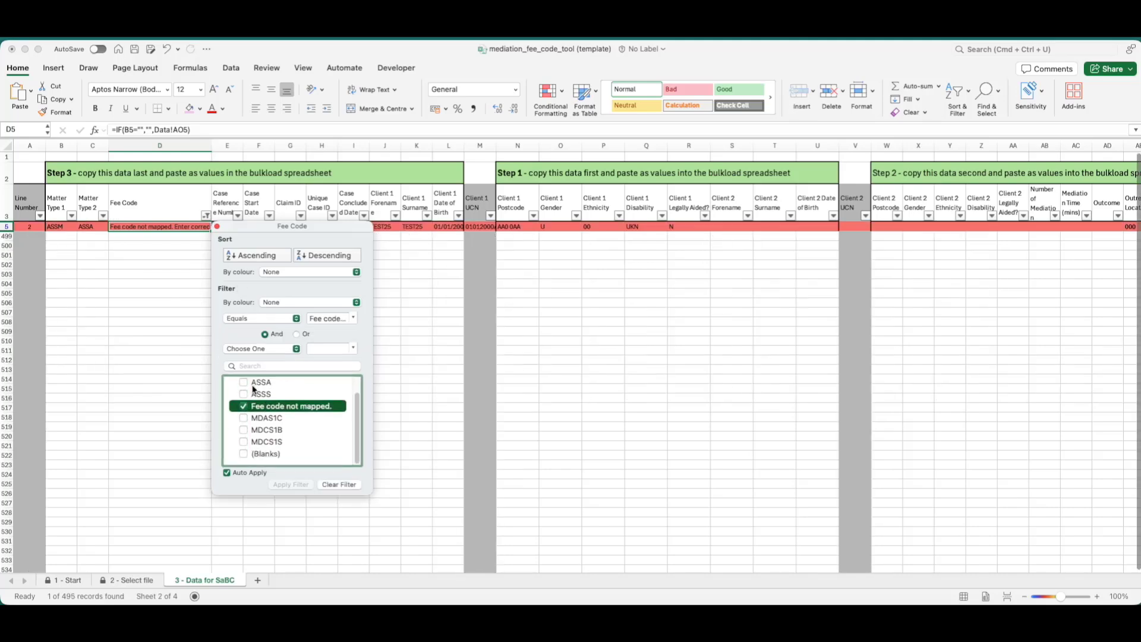
click(101, 400)
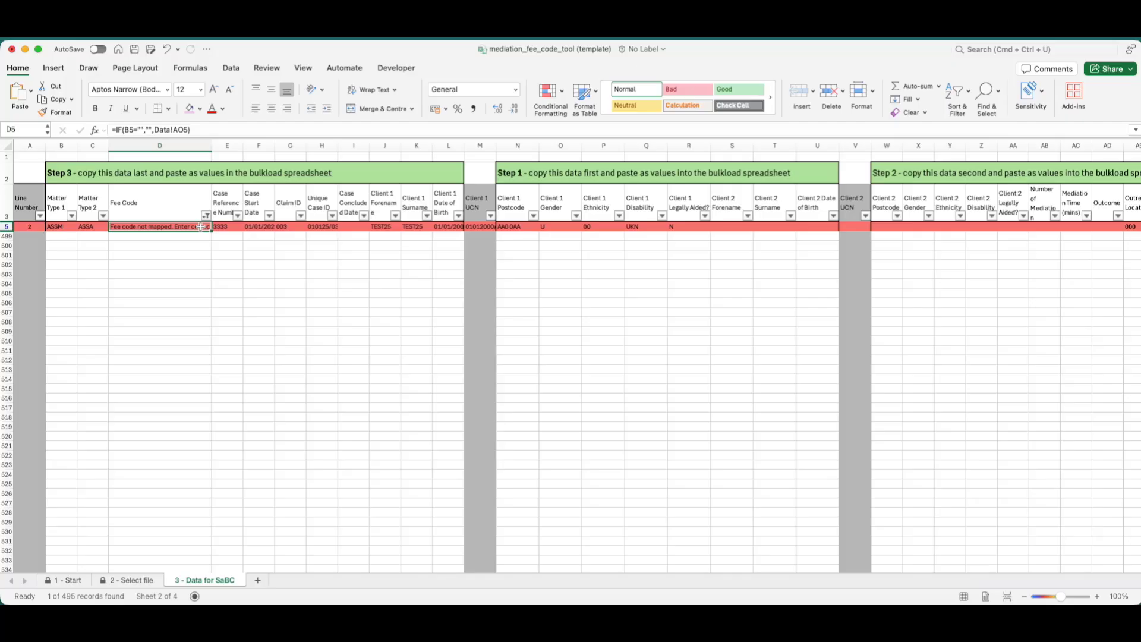
text(ASSA)
key(Return)
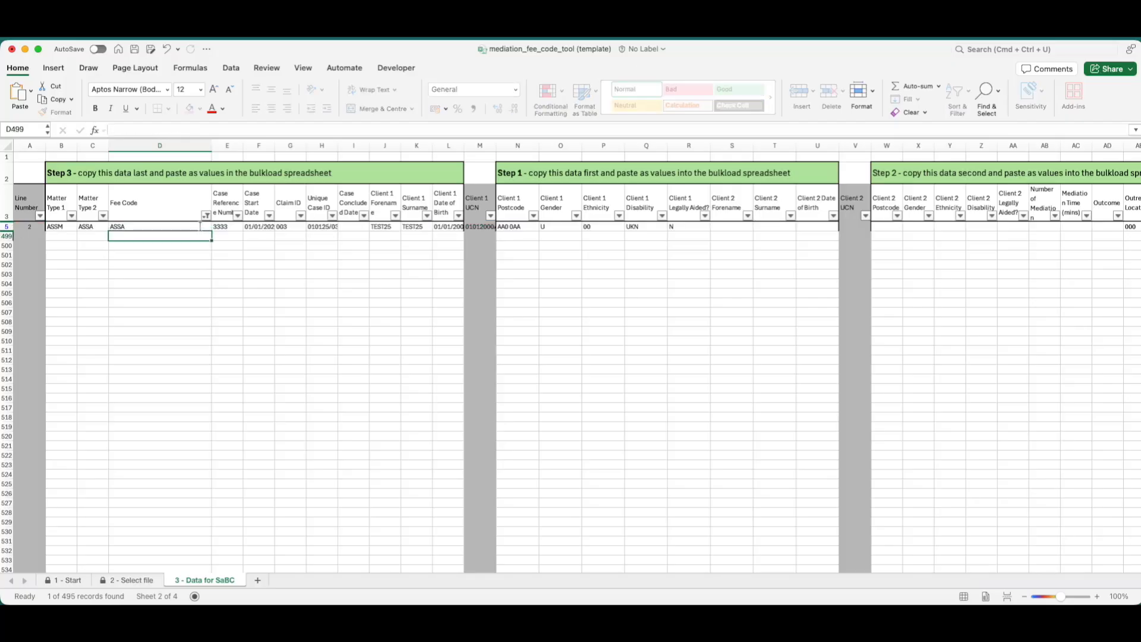
Re-tick every Fee Code value so all 19 coded claims are listed again.
click(206, 215)
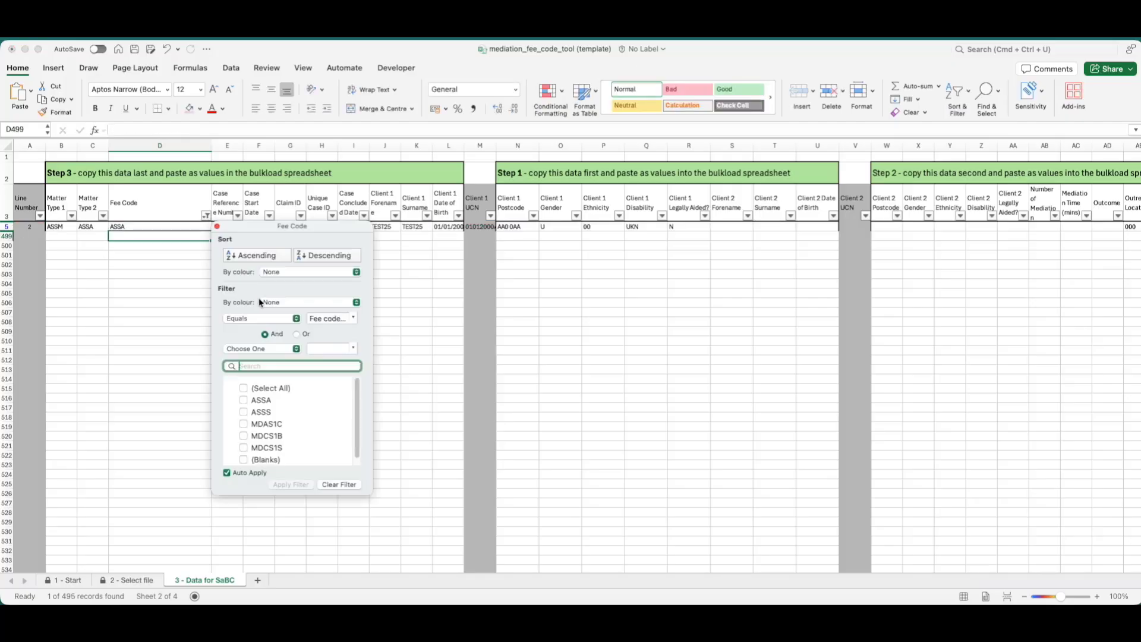
click(252, 390)
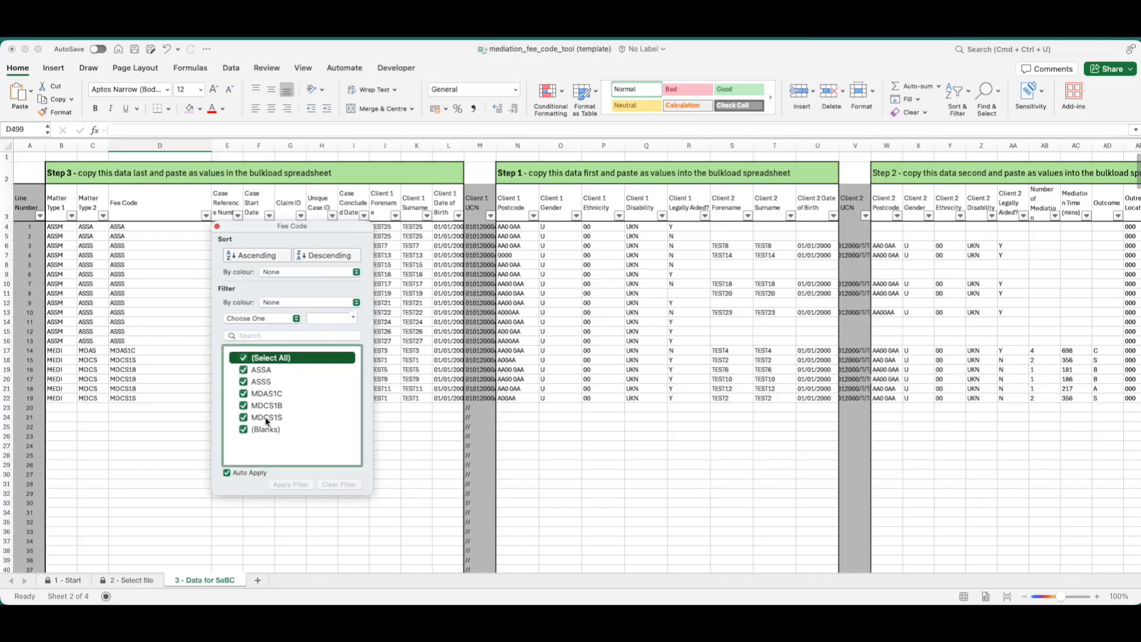
click(428, 425)
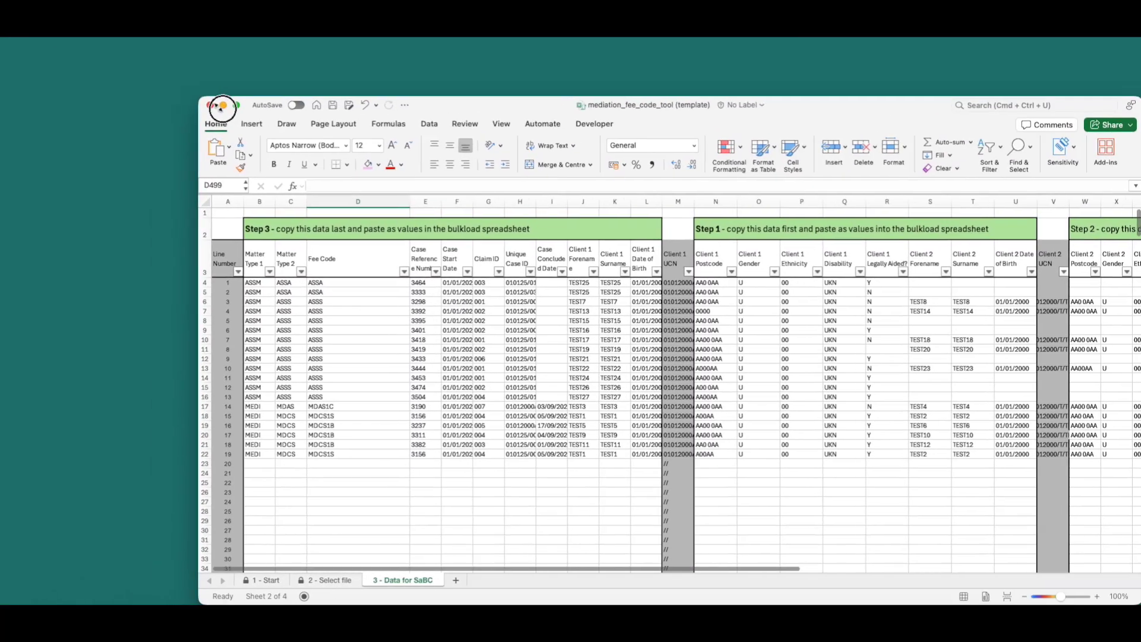
Shrink the fee code tool window to the upper left and open NEW_Provider_Bulkload_Spreadsheet_v1.38.xls.
drag(221, 106, 622, 162)
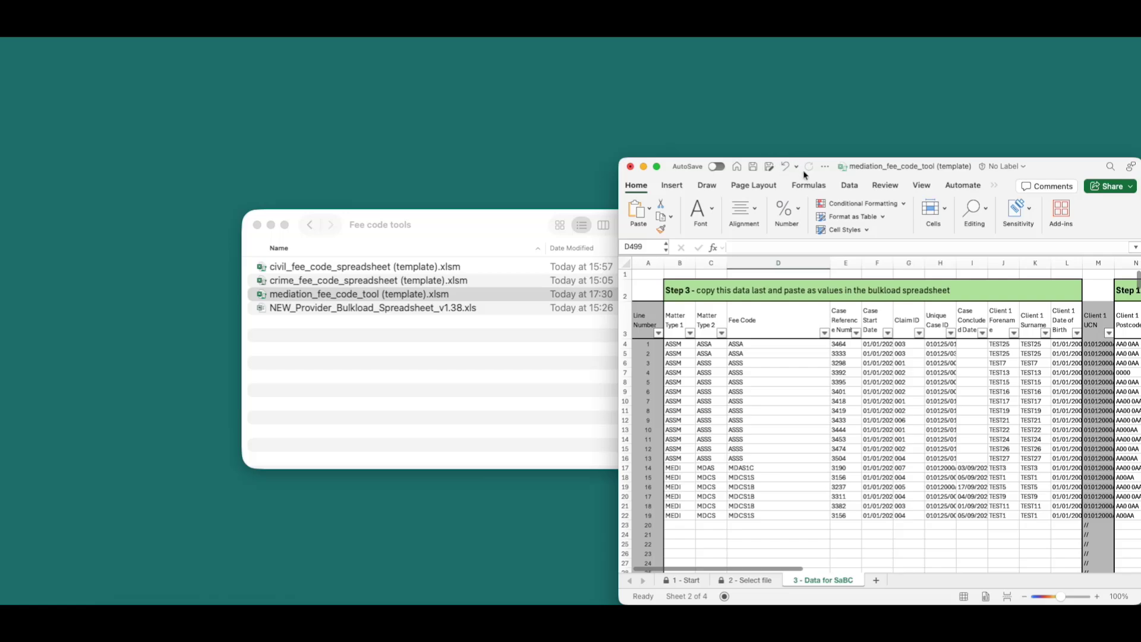
drag(803, 174, 207, 74)
click(630, 383)
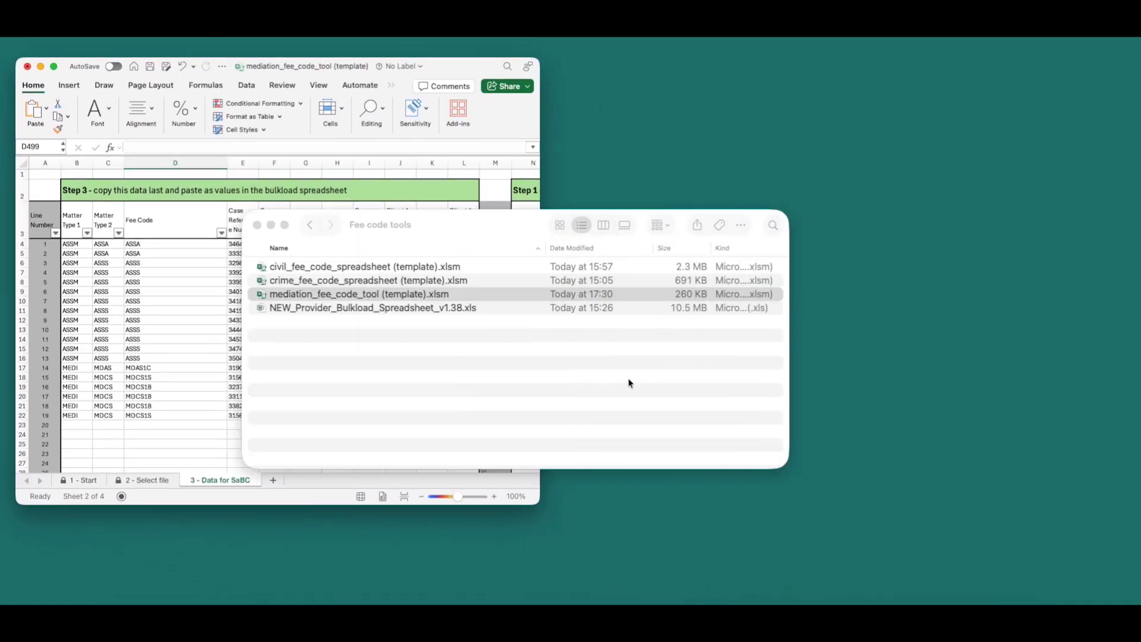
click(413, 309)
double_click(413, 308)
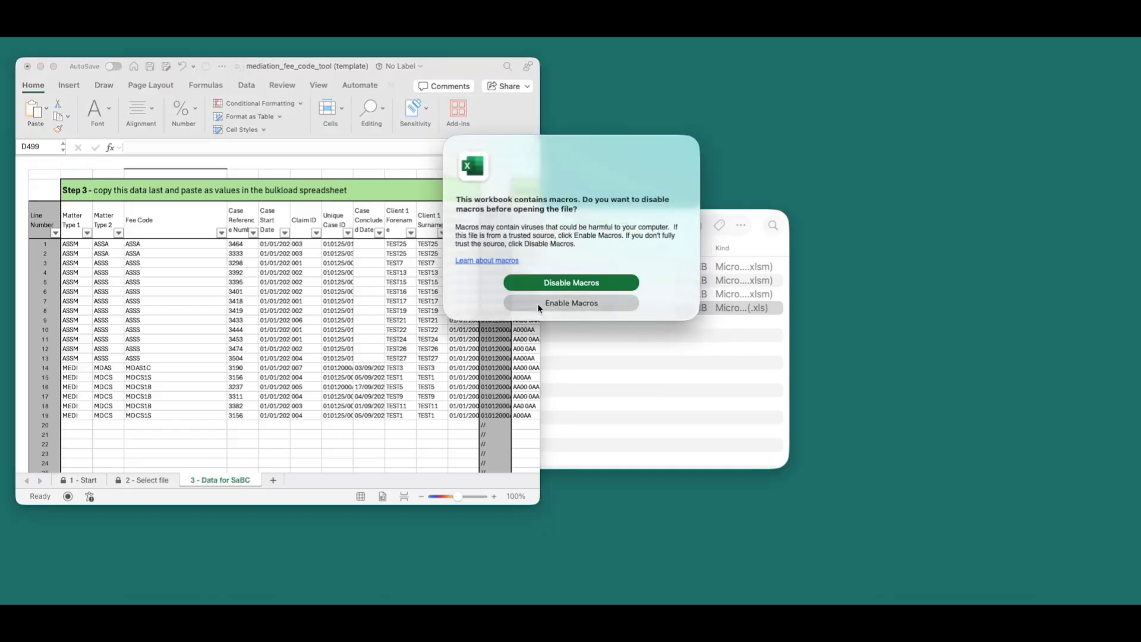
Enable the bulkload's macros, go to its empty Mediation Bulkload sheet, and move it right.
click(538, 304)
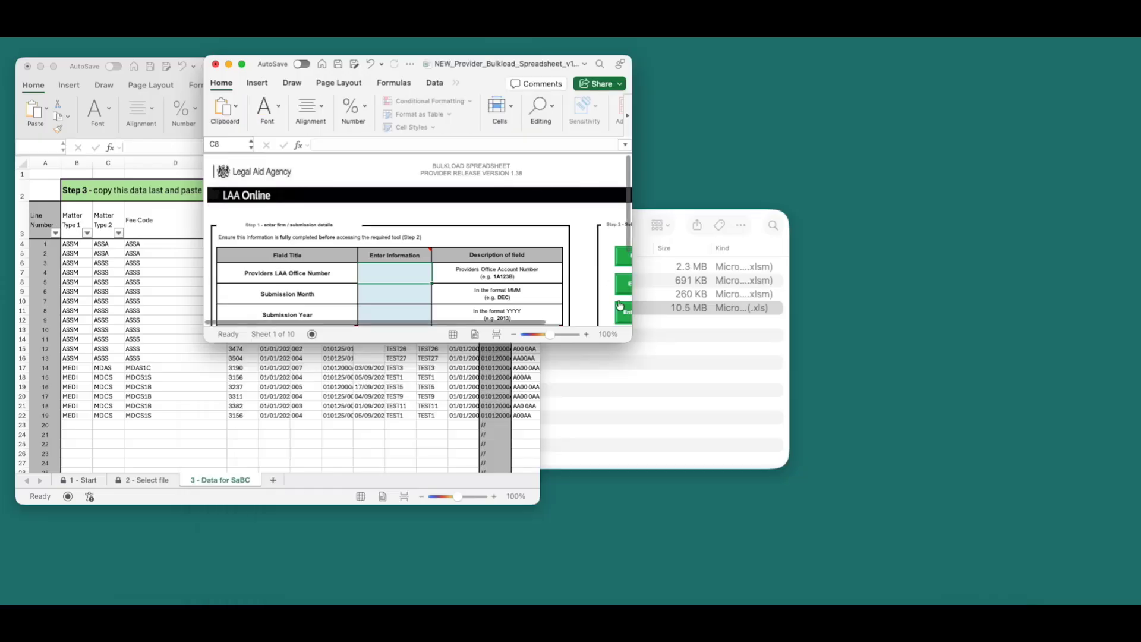
click(679, 392)
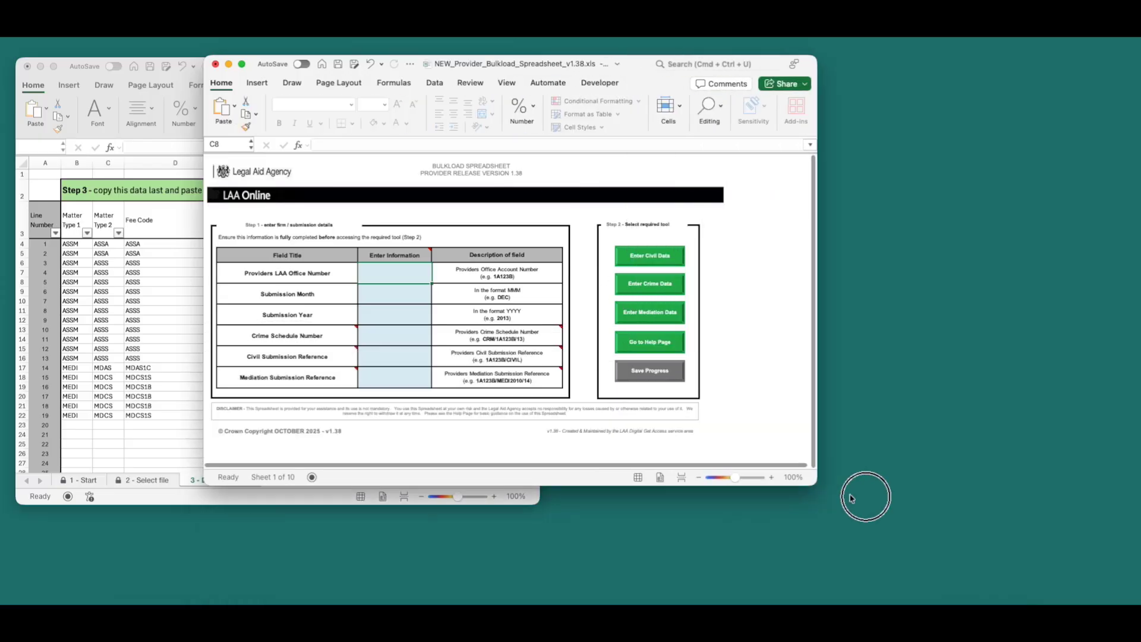
click(661, 313)
click(688, 365)
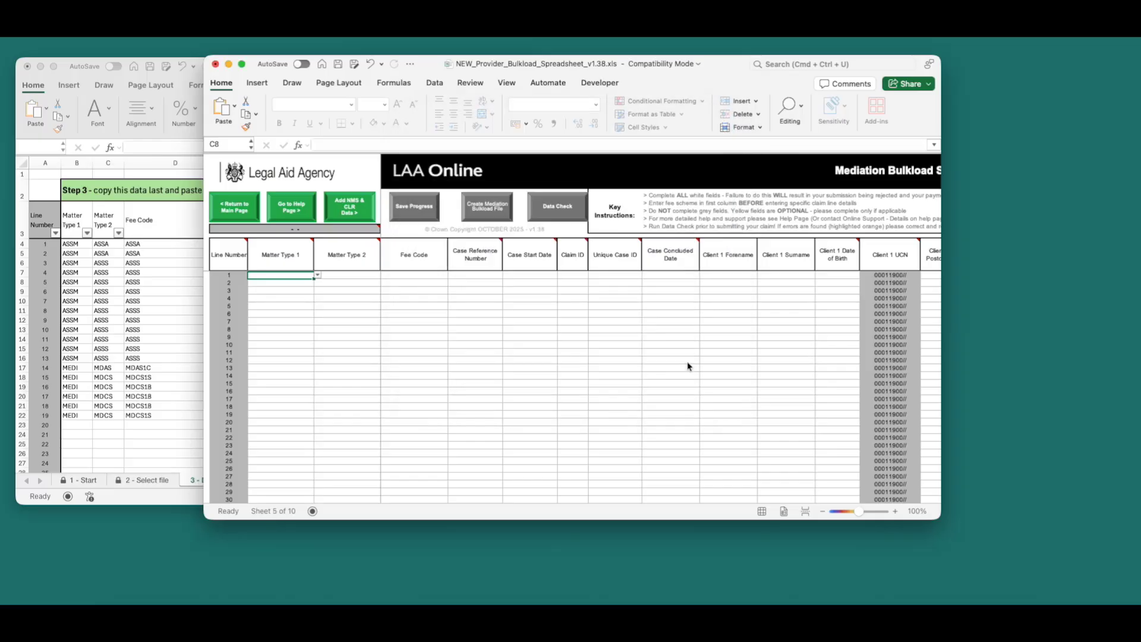
drag(659, 86, 842, 86)
click(330, 302)
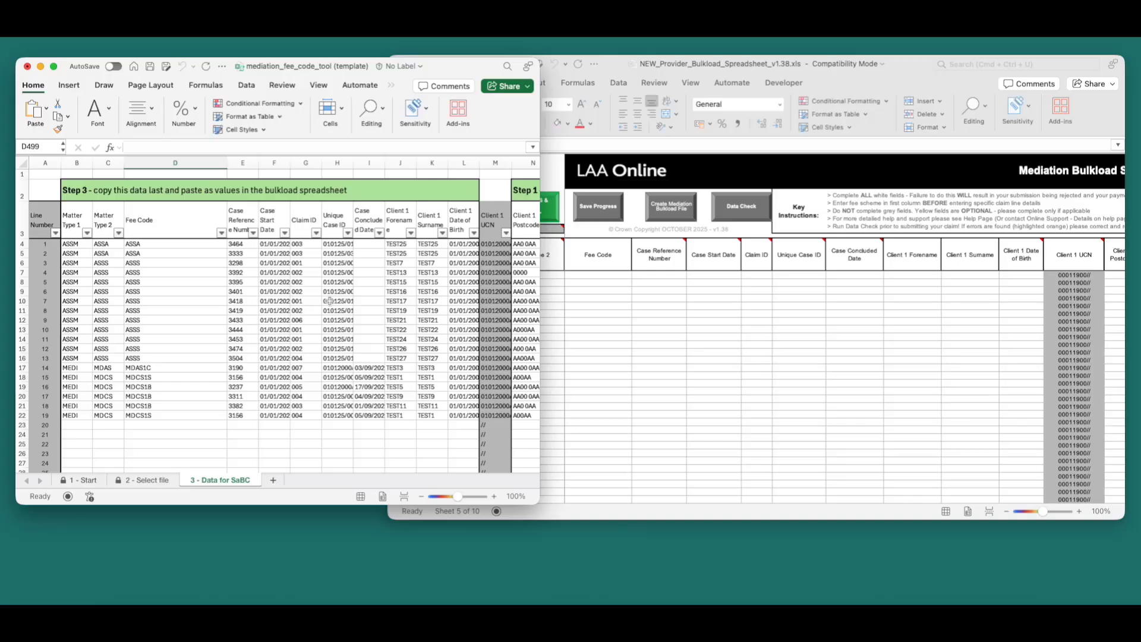
Scroll the fee code tool to its Step 1 columns and narrow the bulkload window beside it.
scroll(330, 302, right, 6)
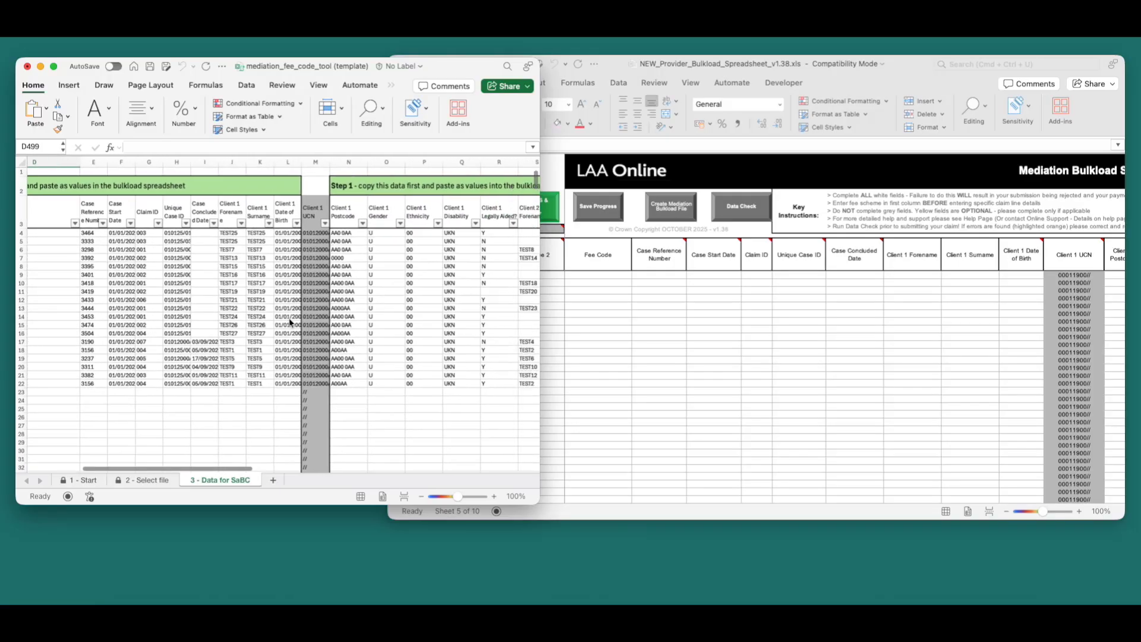
scroll(289, 321, right, 2)
click(644, 319)
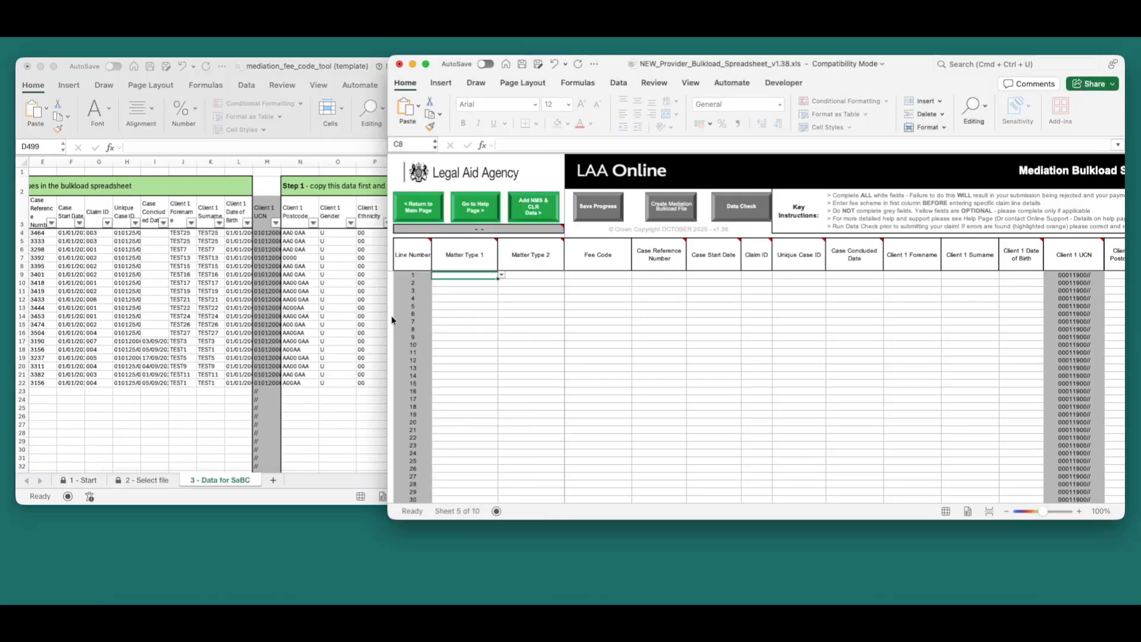
drag(391, 320, 609, 320)
click(324, 279)
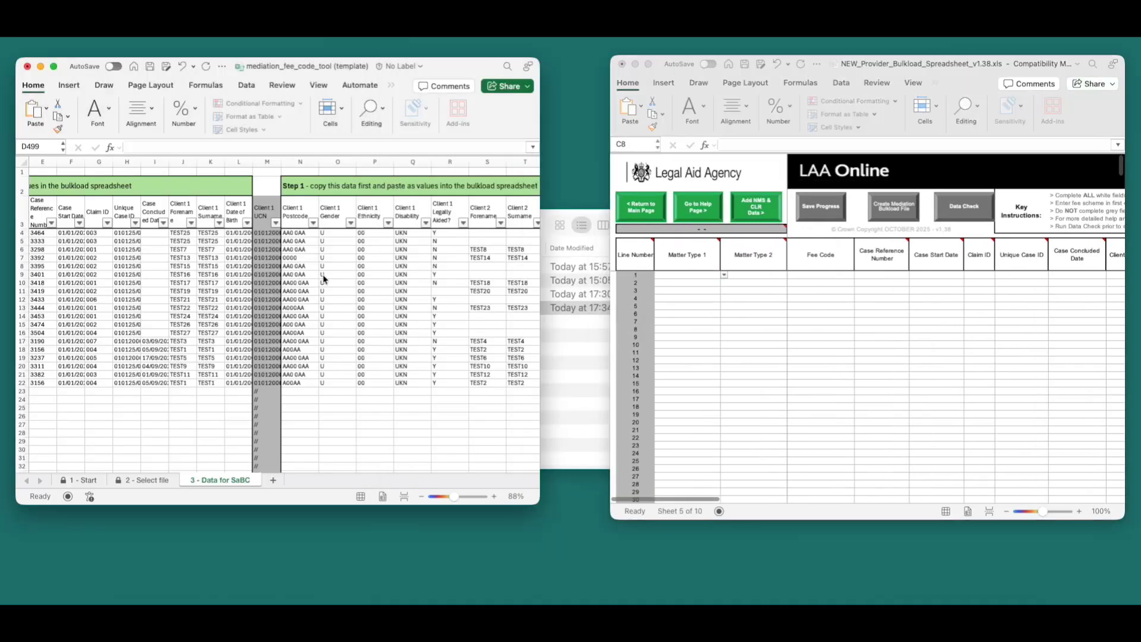
scroll(323, 279, right, 4)
Copy Step 1 data N4:U22 and paste it as values at the bulkload's Client 1 Postcode, row 1.
drag(149, 233, 403, 389)
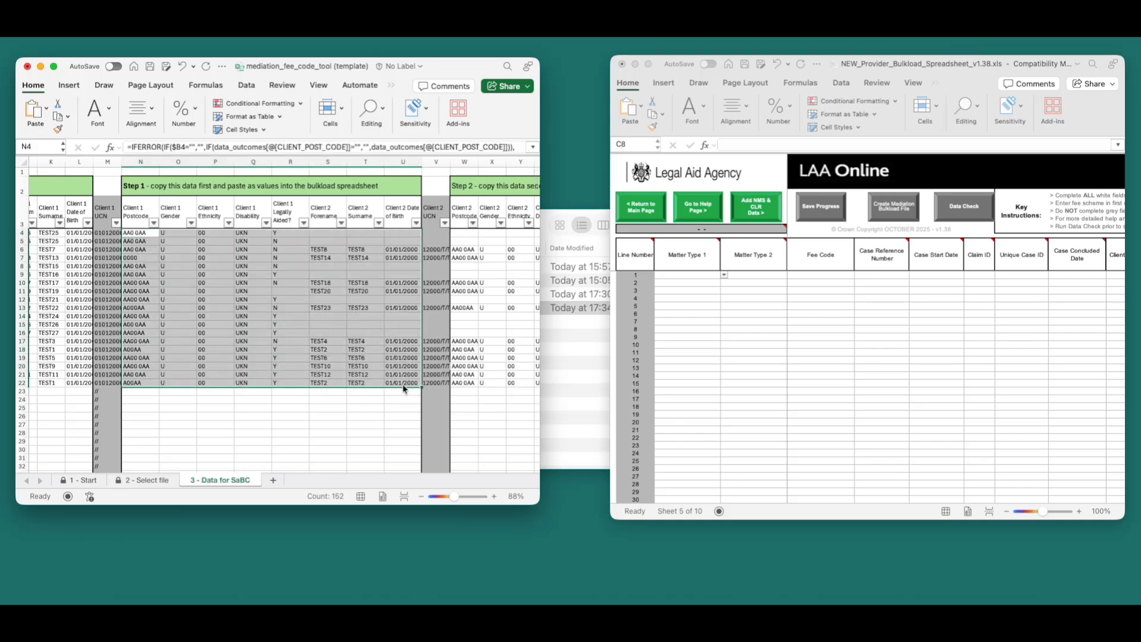
key(super+c)
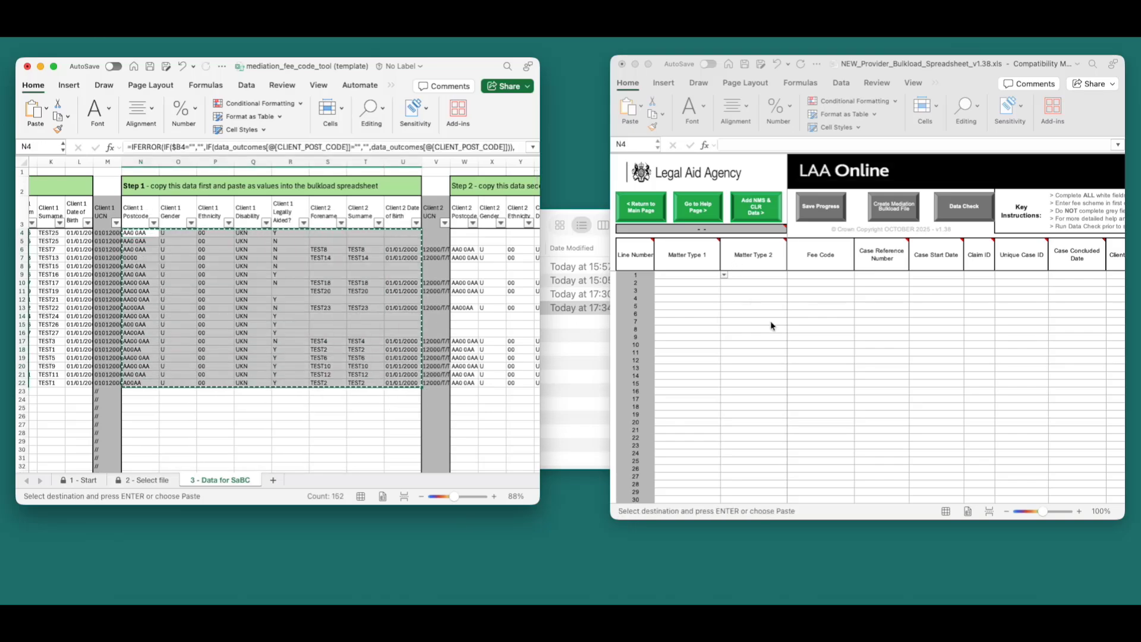
scroll(879, 327, right, 10)
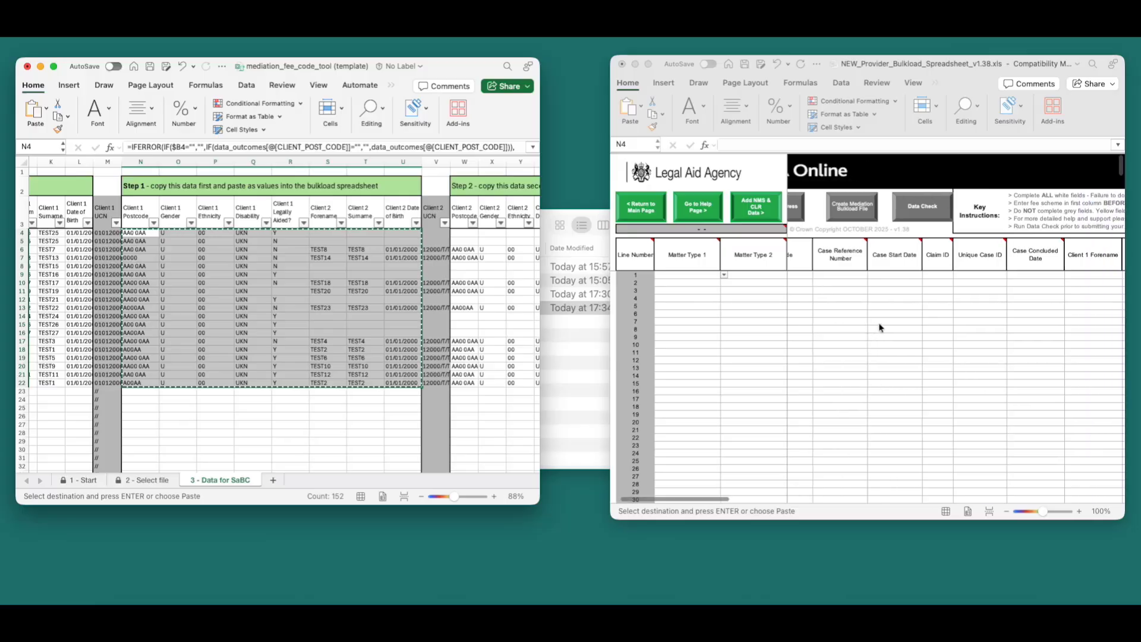
scroll(880, 327, right, 5)
click(963, 275)
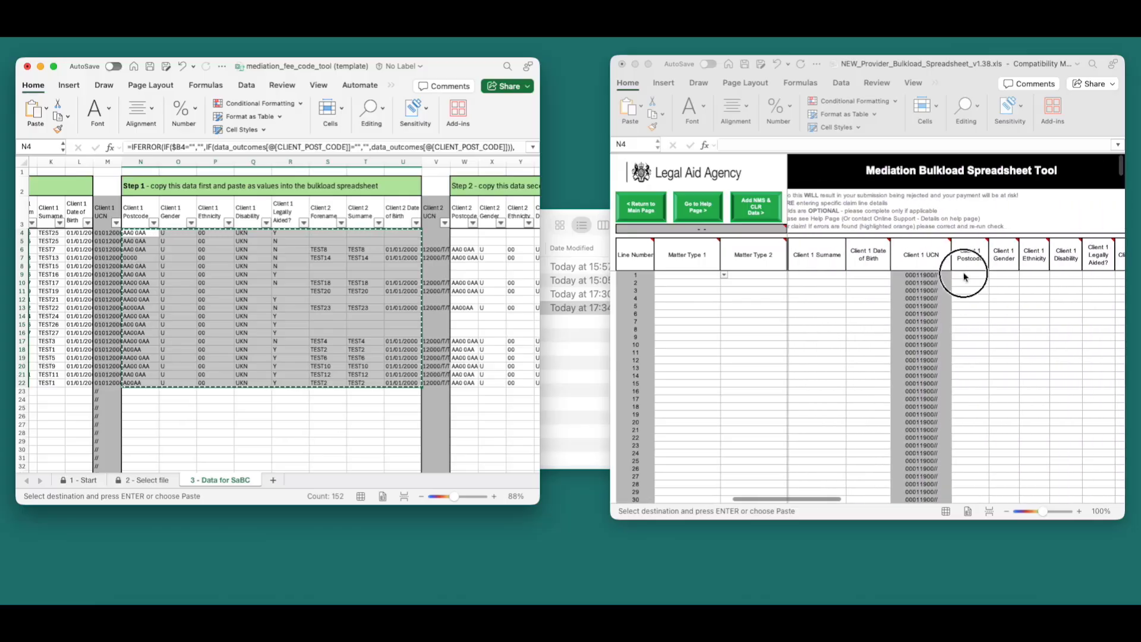
click(964, 275)
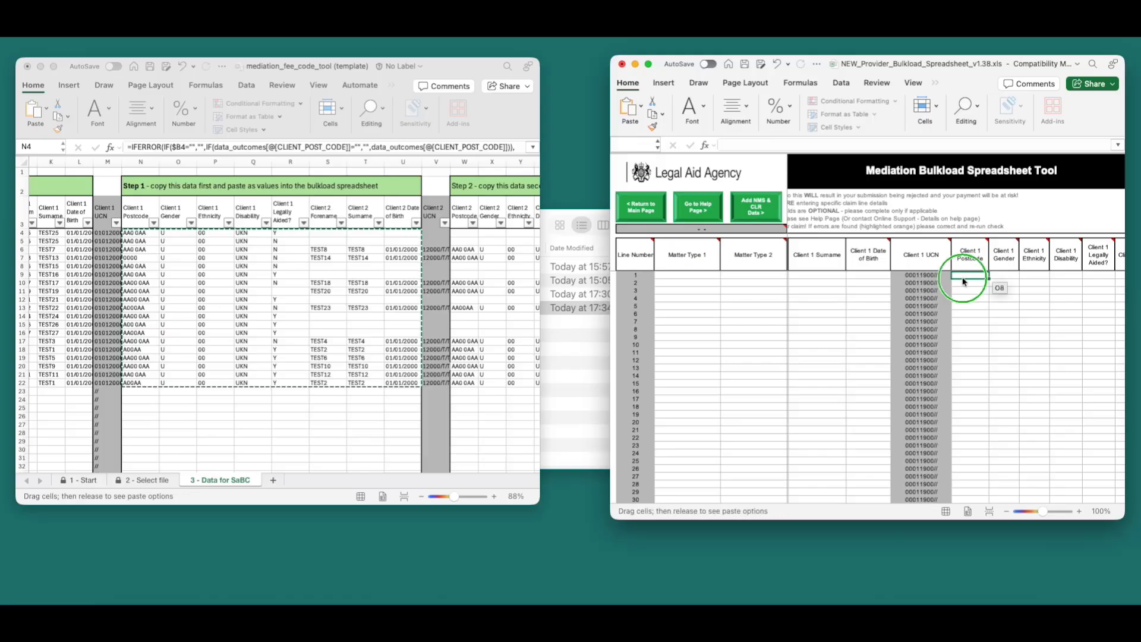
right_click(965, 279)
right_click(963, 279)
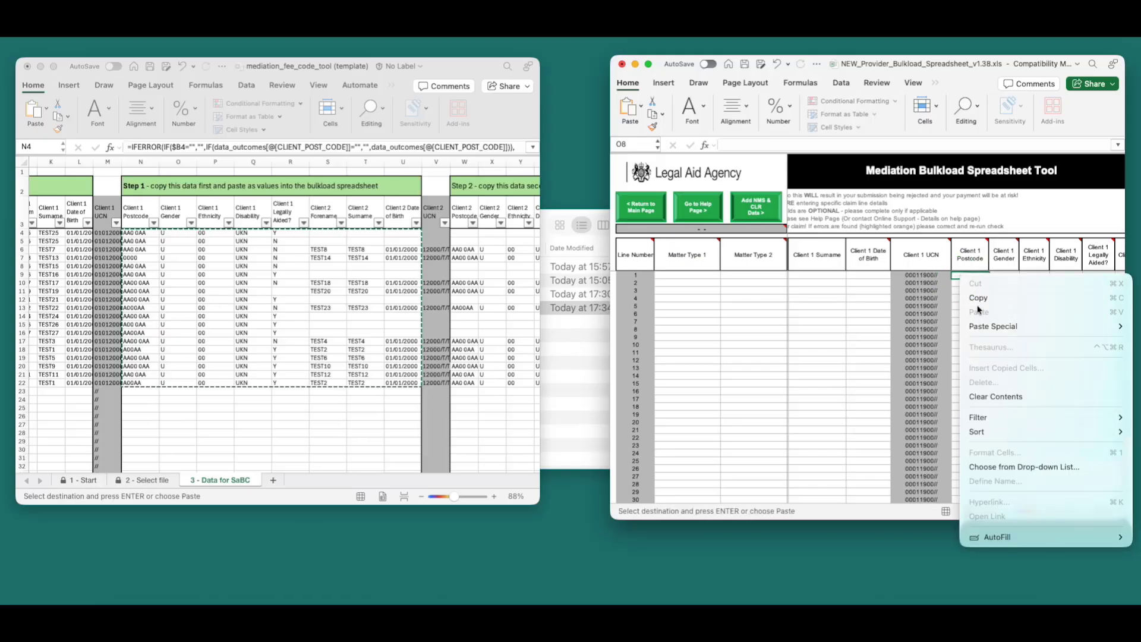
mouse_move(983, 333)
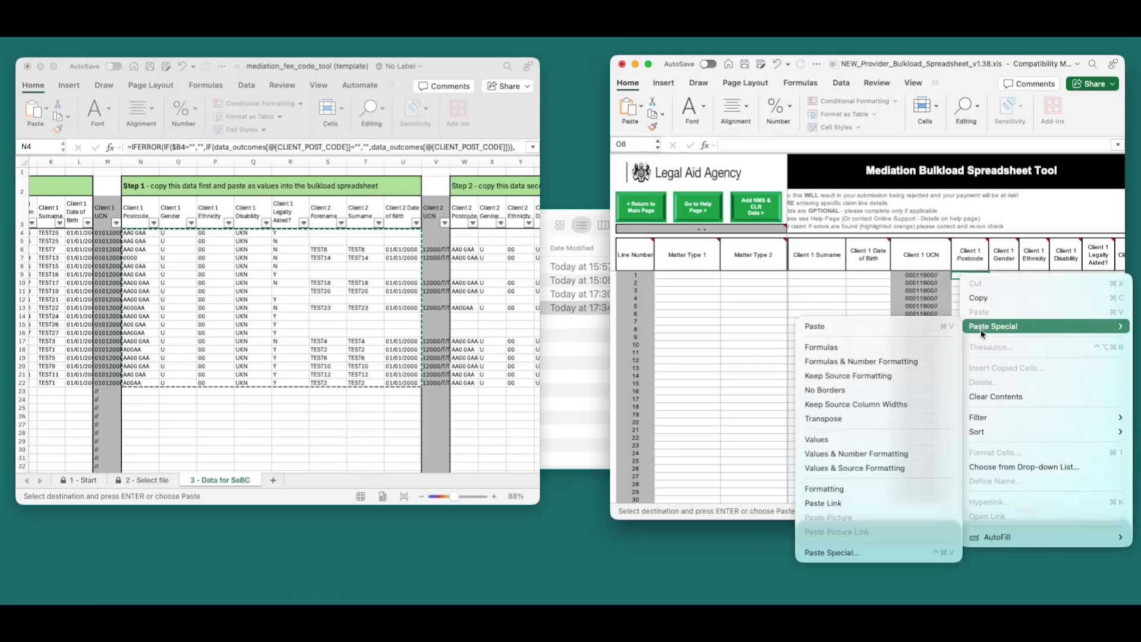
click(864, 441)
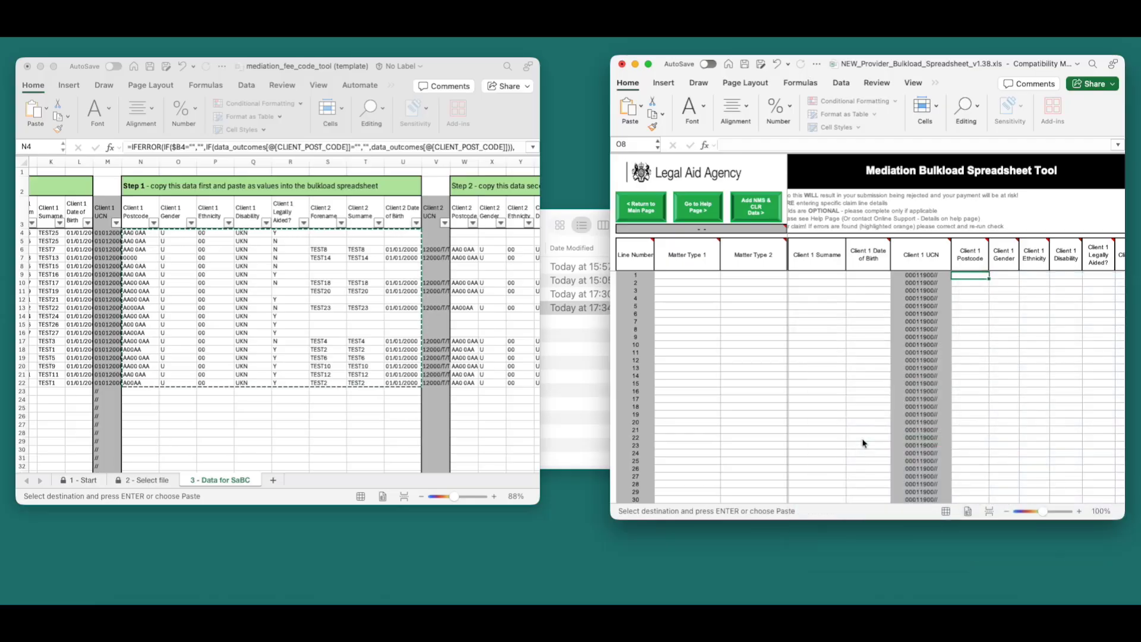
key(Escape)
scroll(879, 416, right, 5)
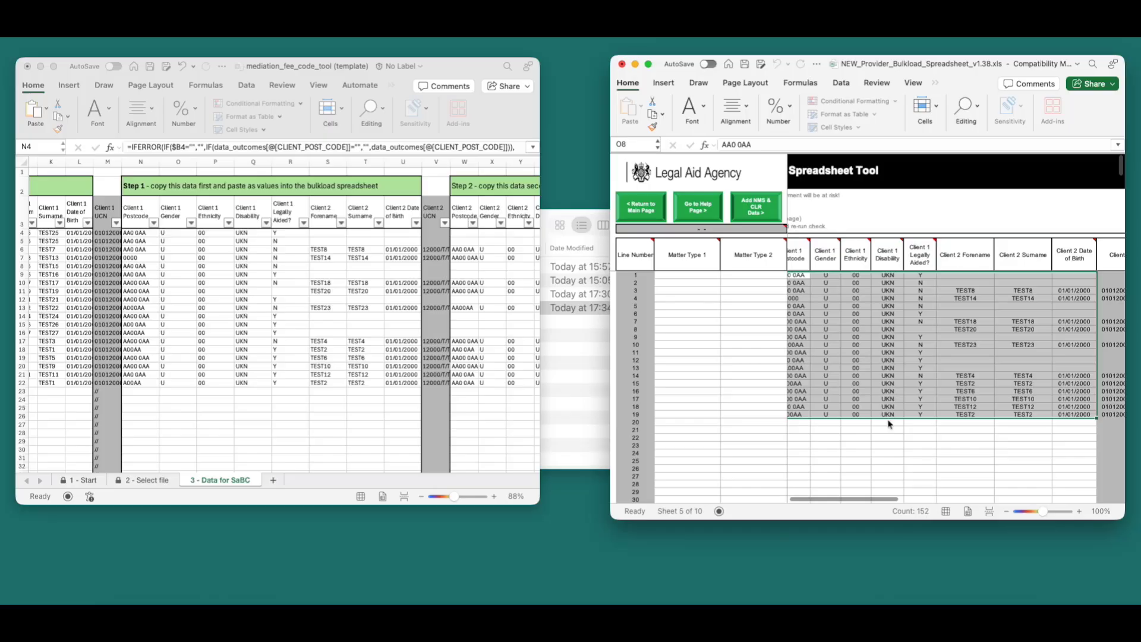
scroll(890, 424, down, 4)
Copy the Step 2 block from W4 and paste it as values under the bulkload's Client 2 Postcode.
click(840, 331)
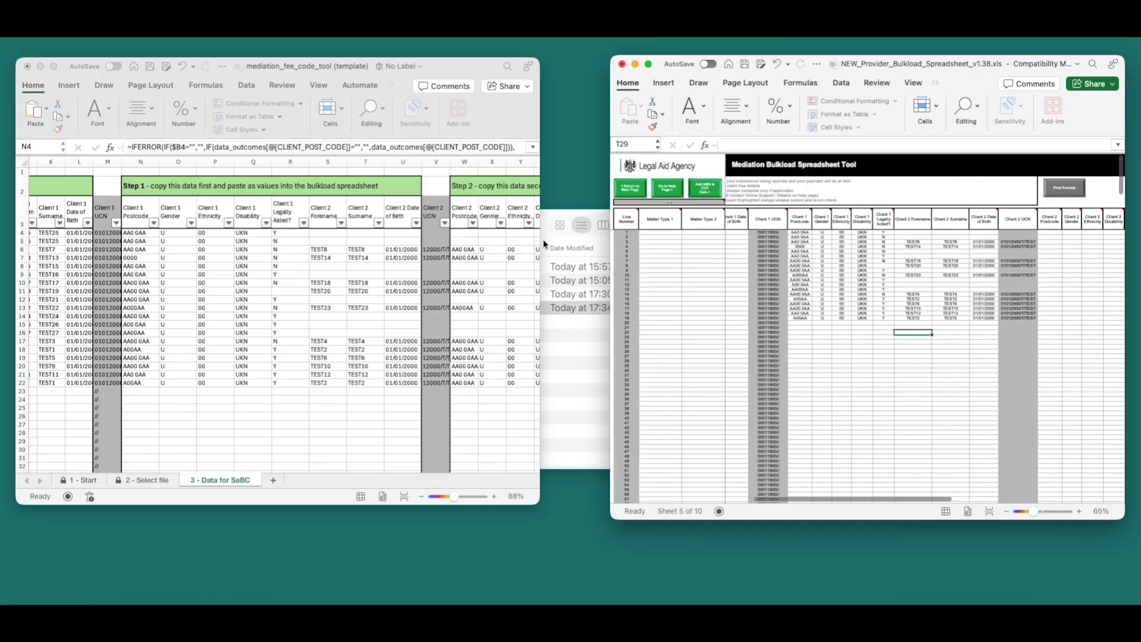
click(400, 267)
scroll(400, 266, right, 5)
click(292, 234)
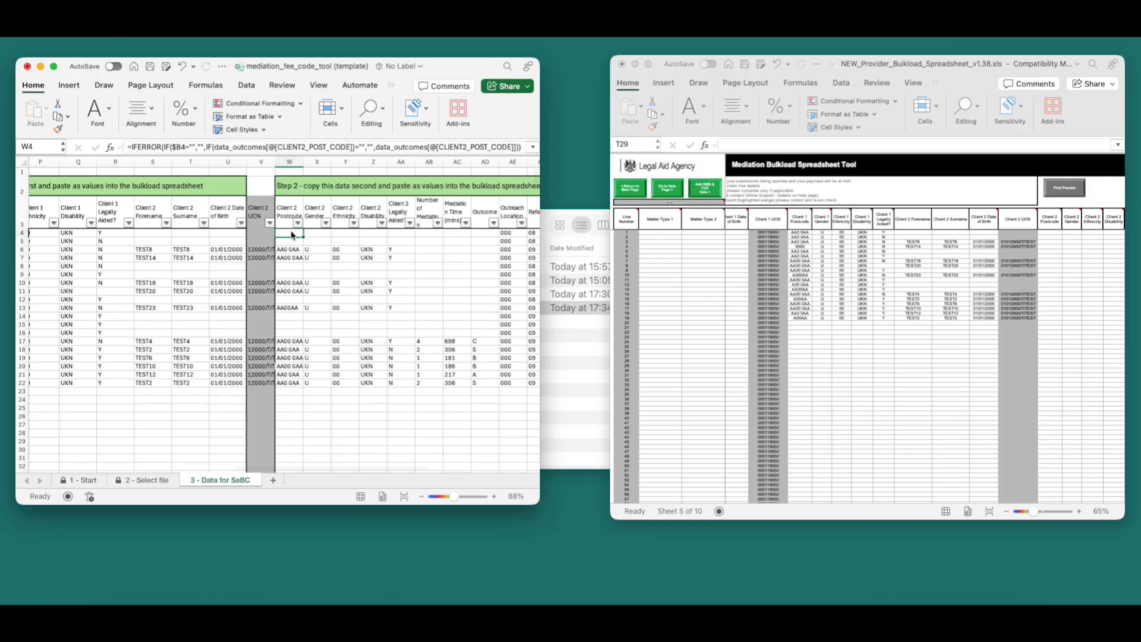
drag(292, 235, 444, 387)
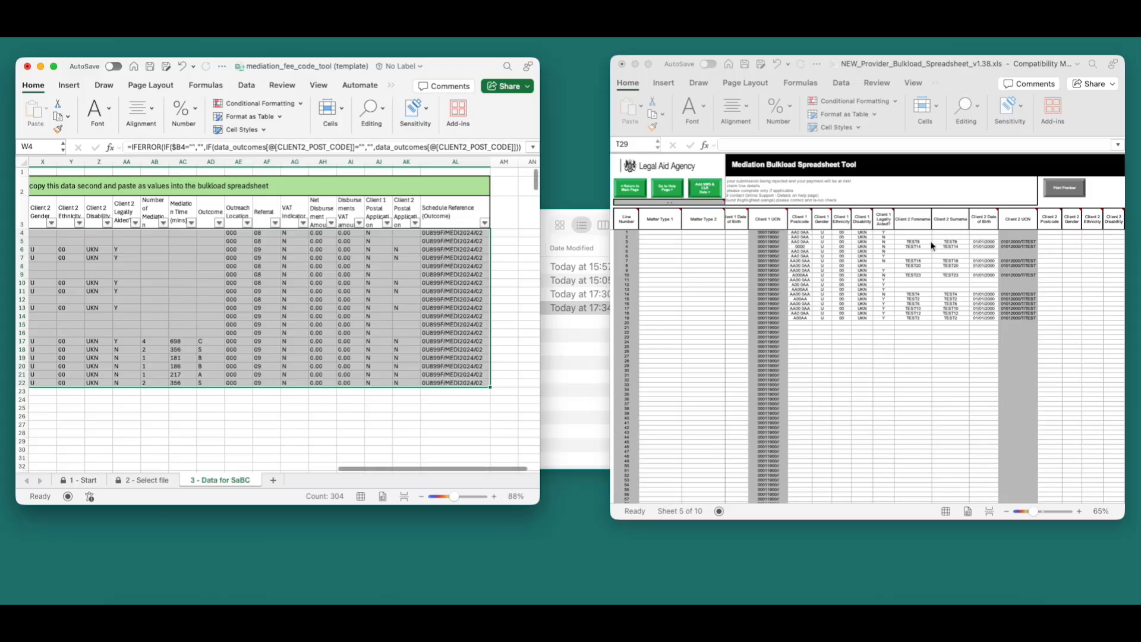
scroll(445, 333, left, 5)
key(super+c)
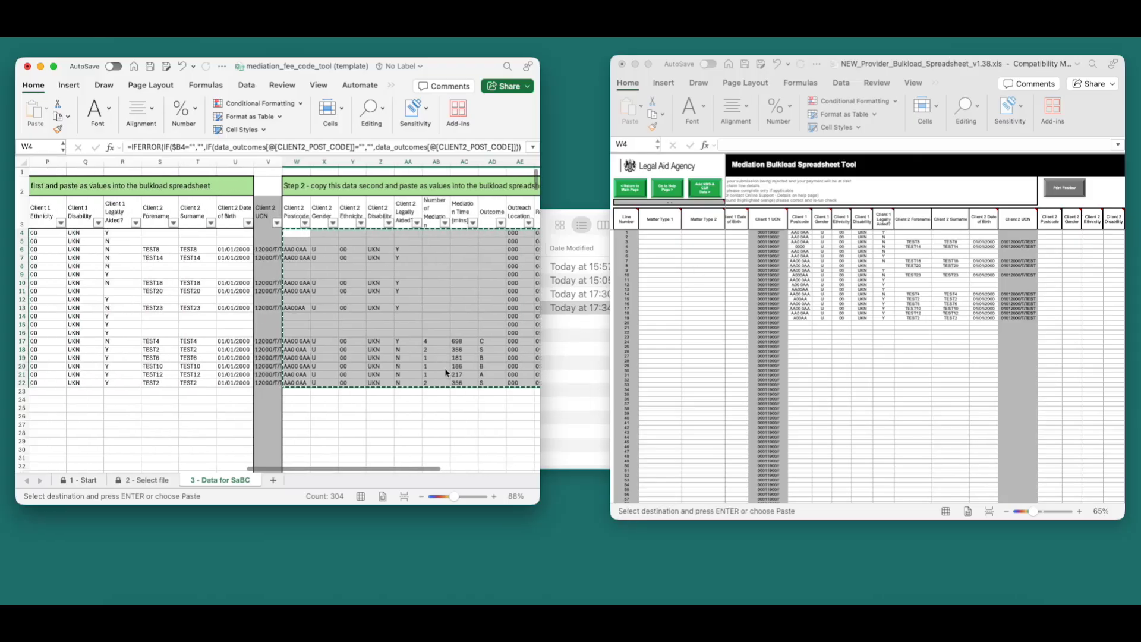
click(951, 250)
right_click(1050, 235)
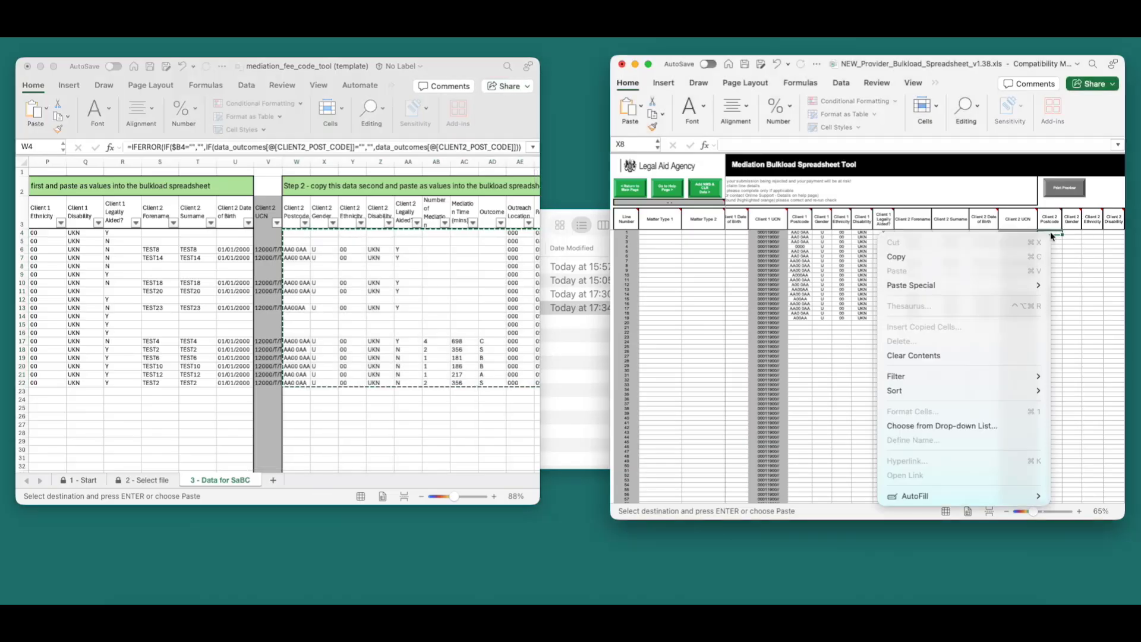
mouse_move(999, 286)
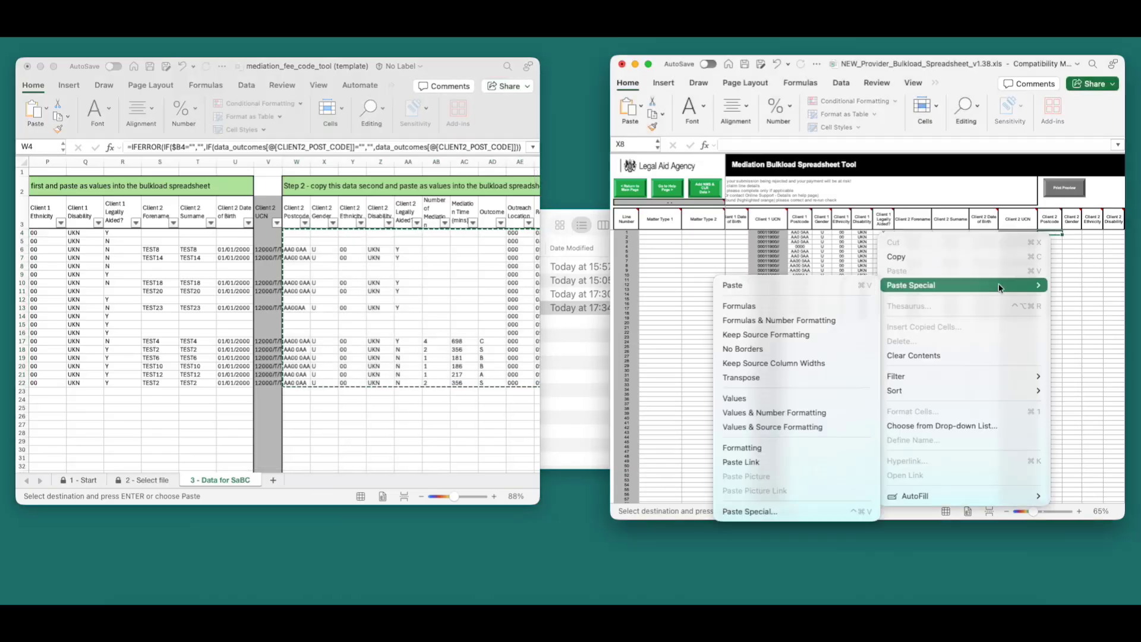
click(791, 397)
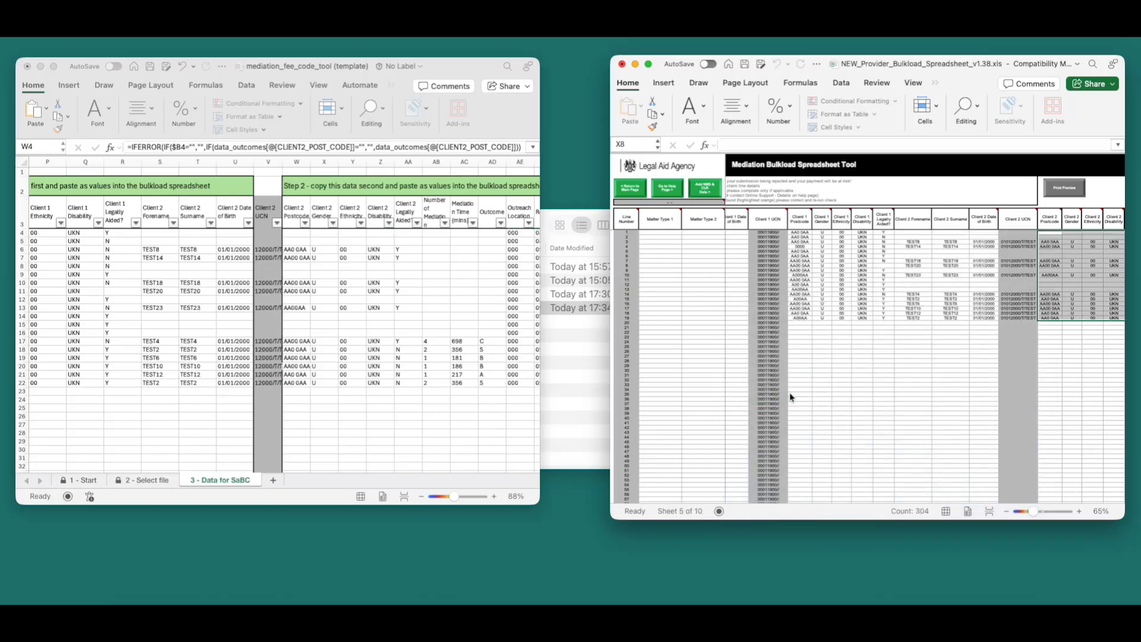
click(1076, 272)
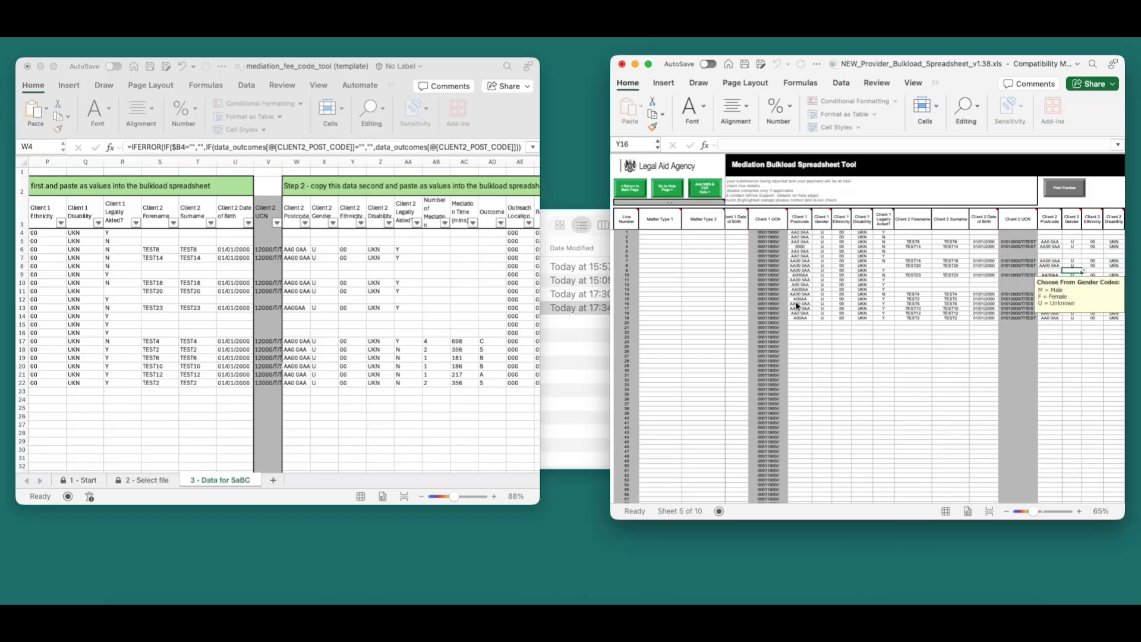
Copy B4:L22 from Data for SaBC and paste as values at the first Matter Type 1 row.
scroll(797, 305, left, 10)
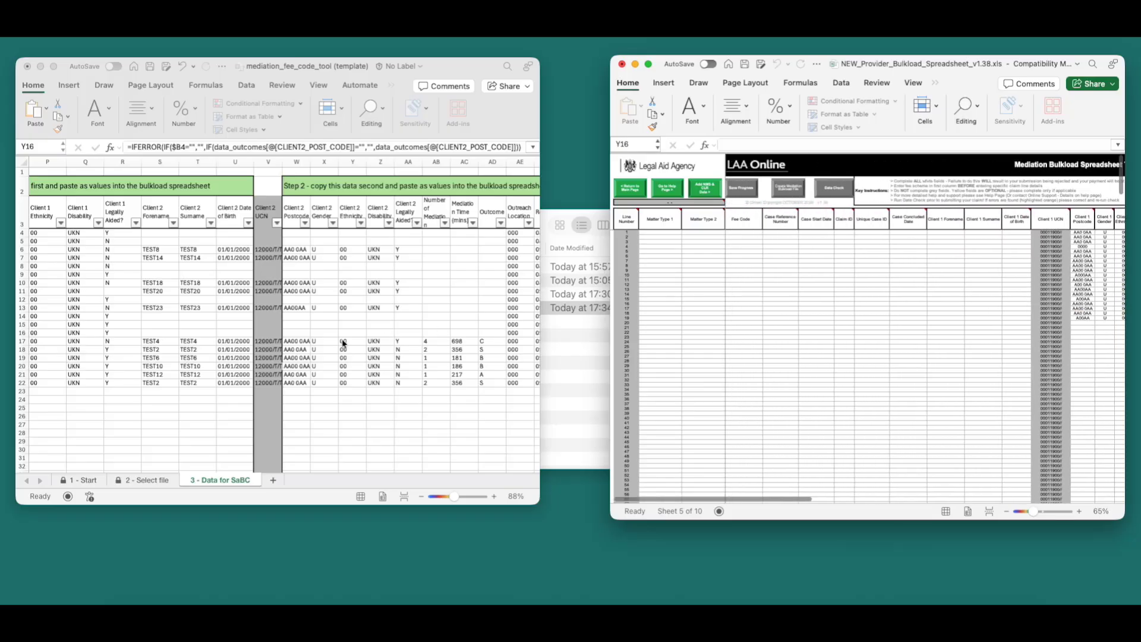
scroll(343, 344, left, 12)
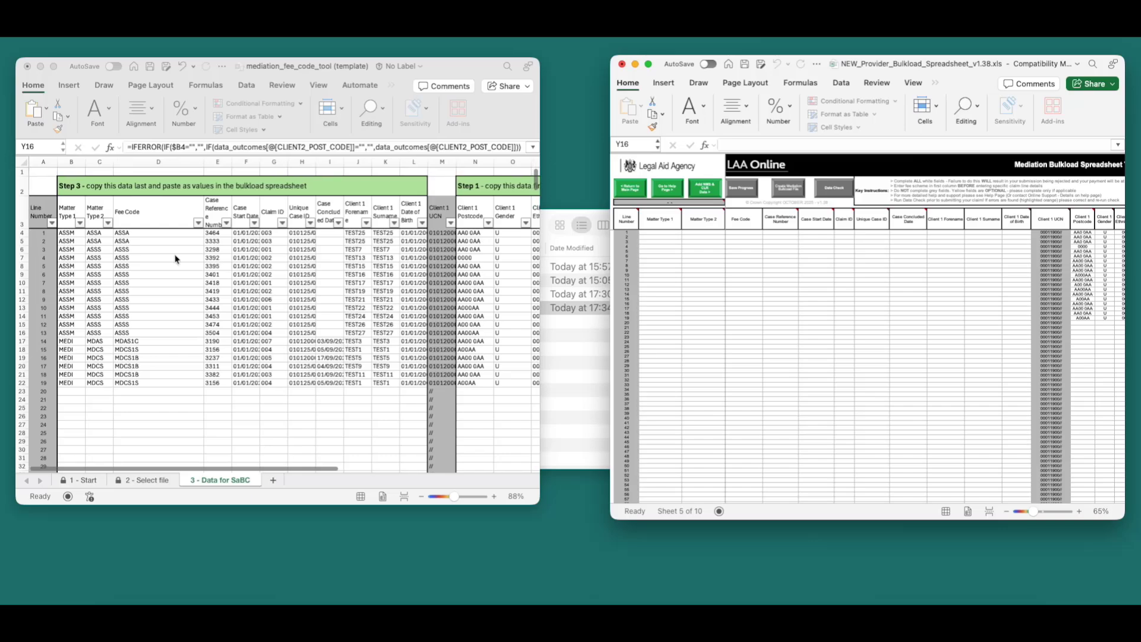
click(66, 233)
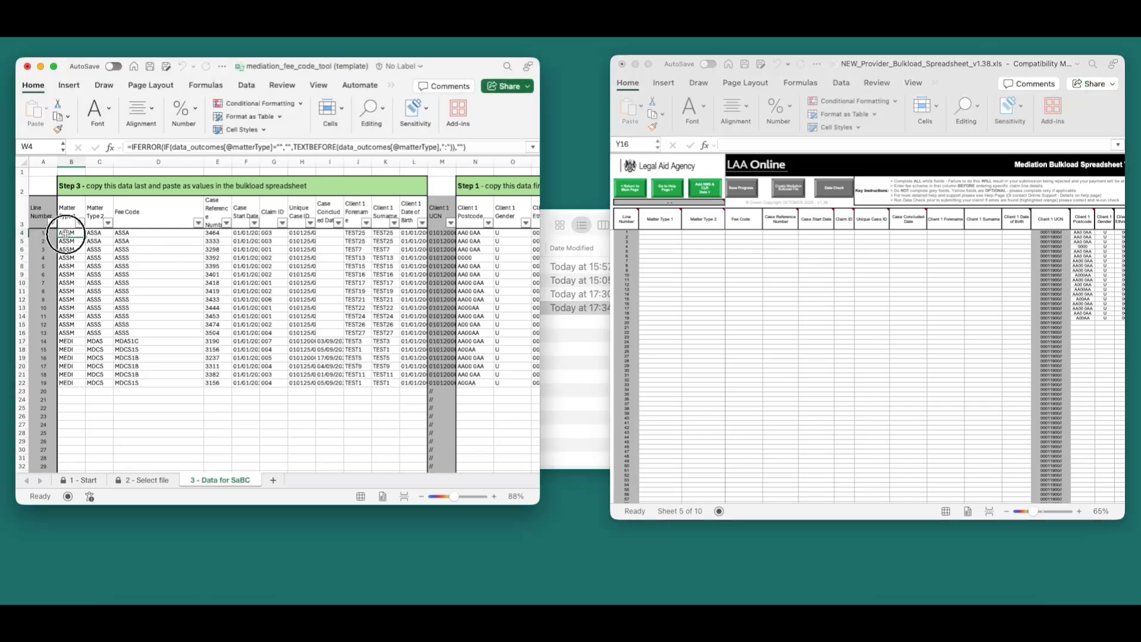
drag(66, 233, 410, 380)
key(super+c)
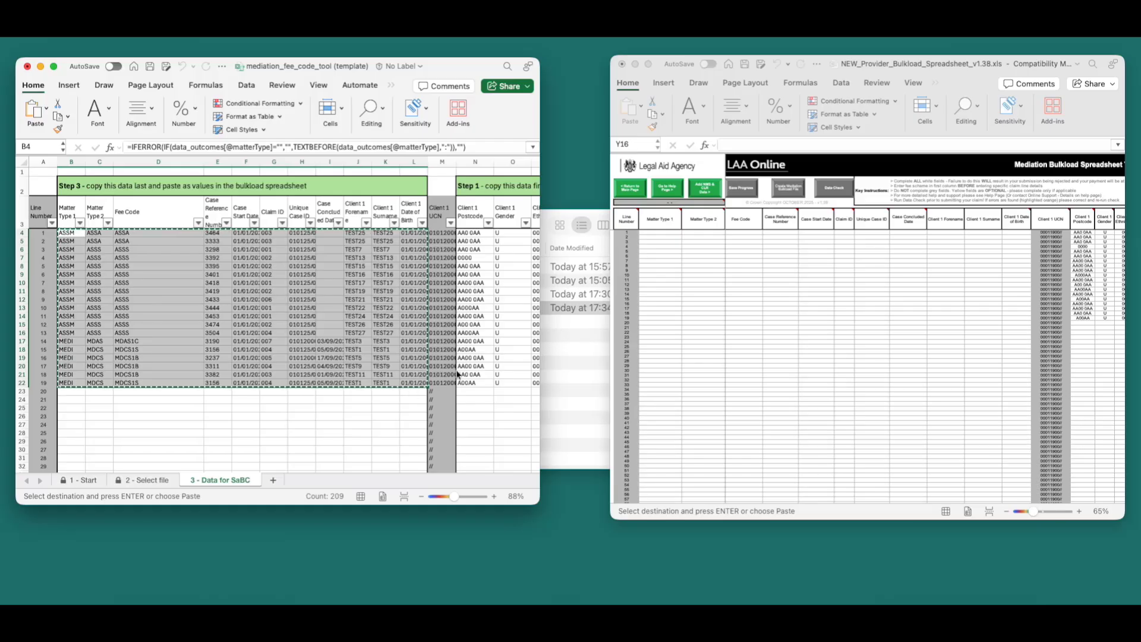
click(672, 238)
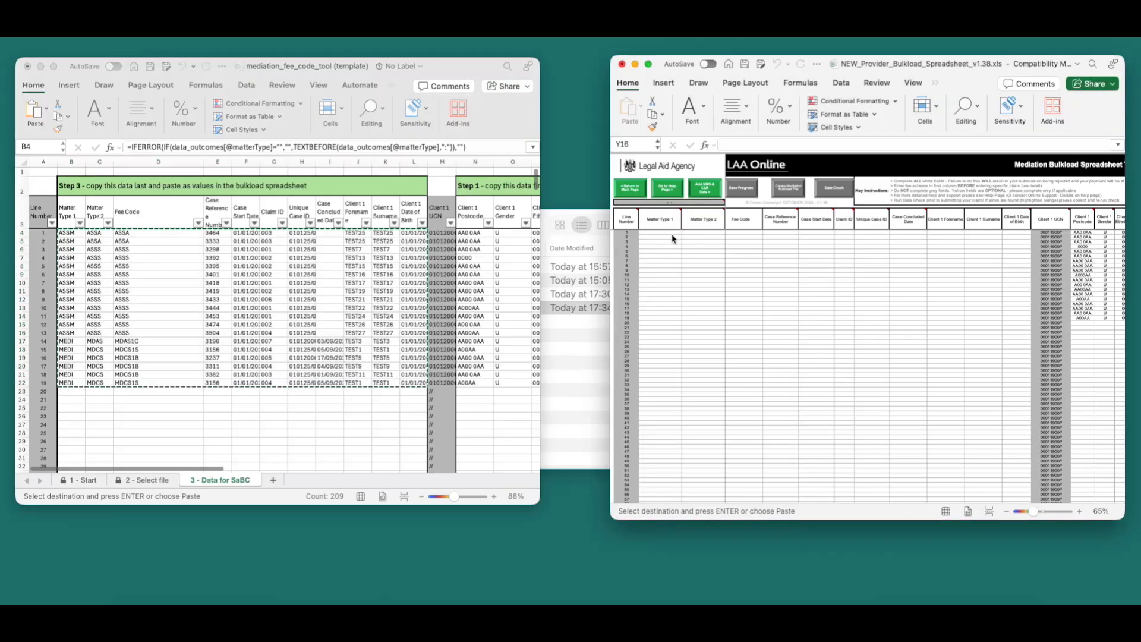
right_click(674, 236)
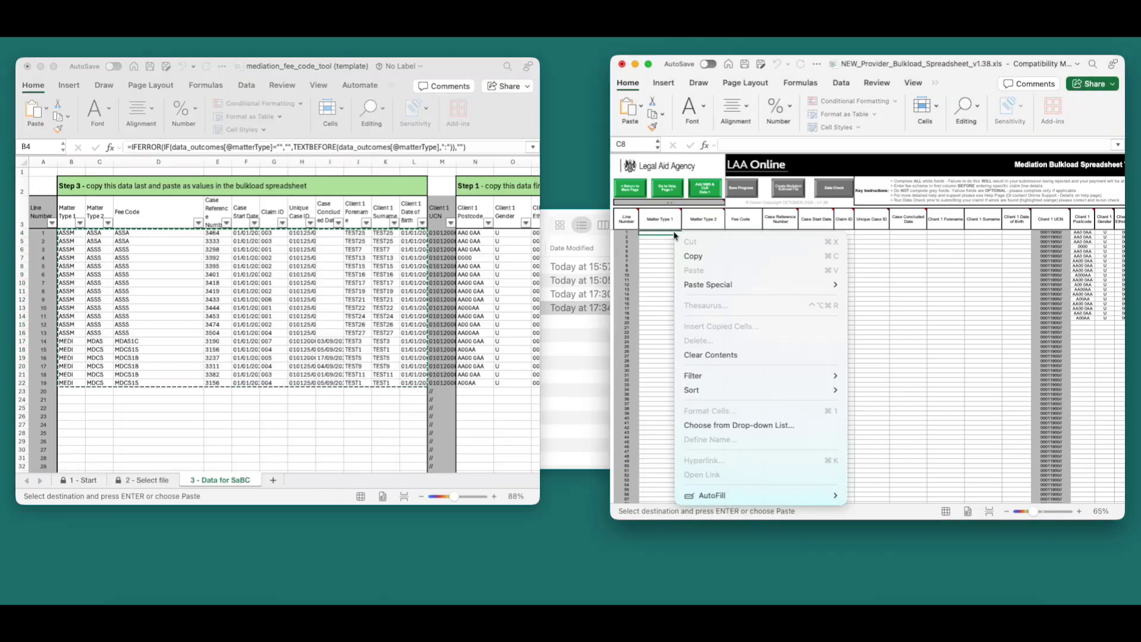
mouse_move(743, 285)
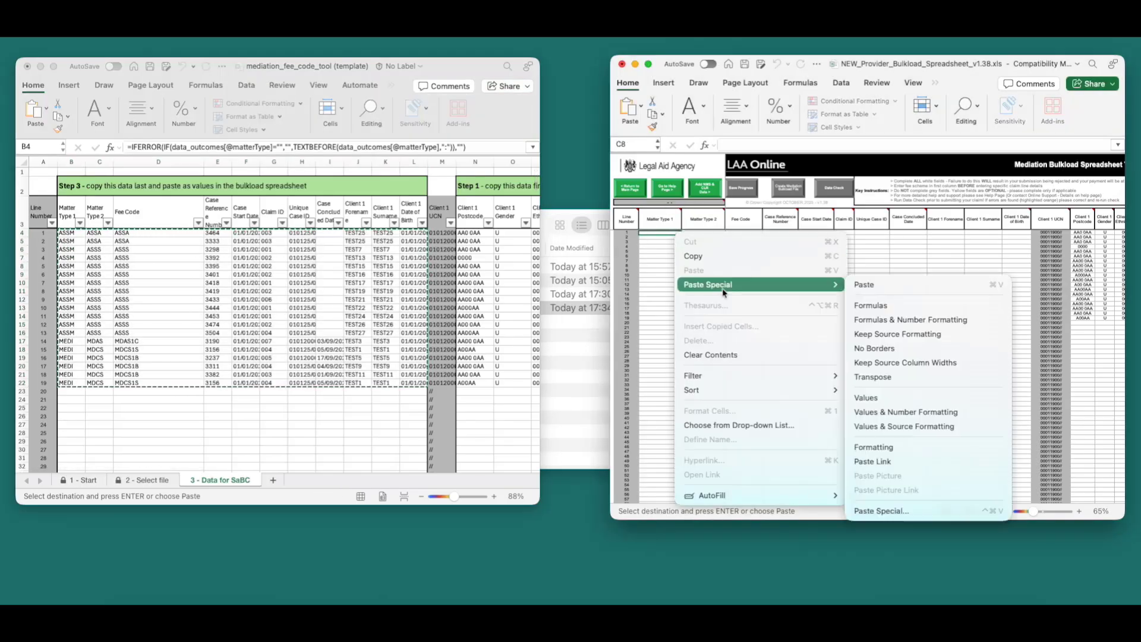
click(892, 402)
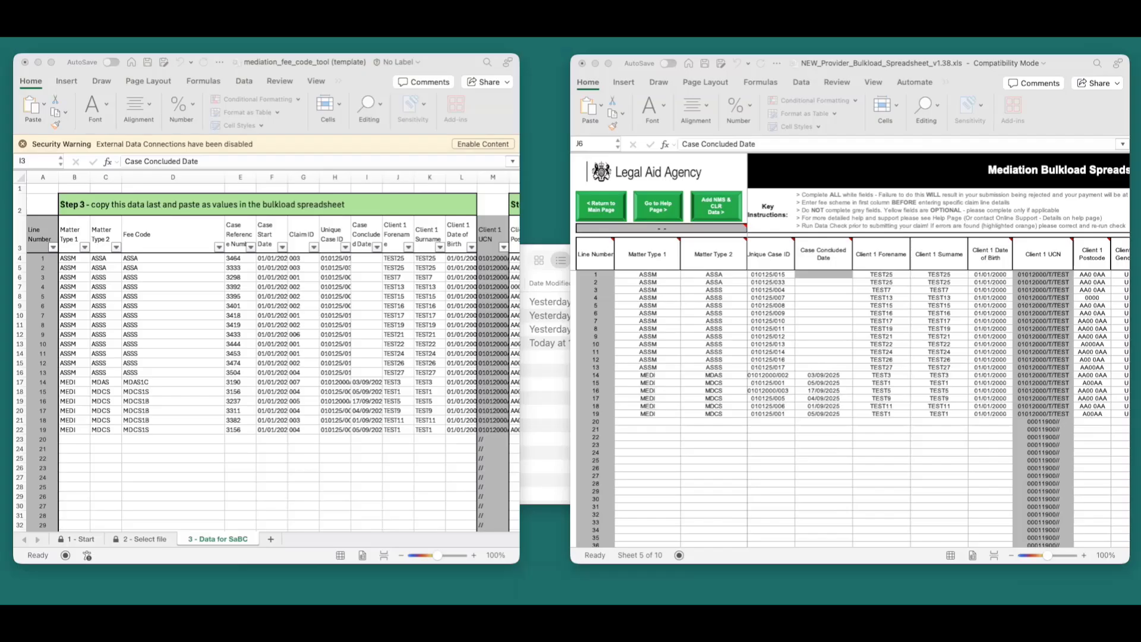
Select the bulkload's Case Concluded Date cells for lines 2–13 and delete their contents.
click(812, 310)
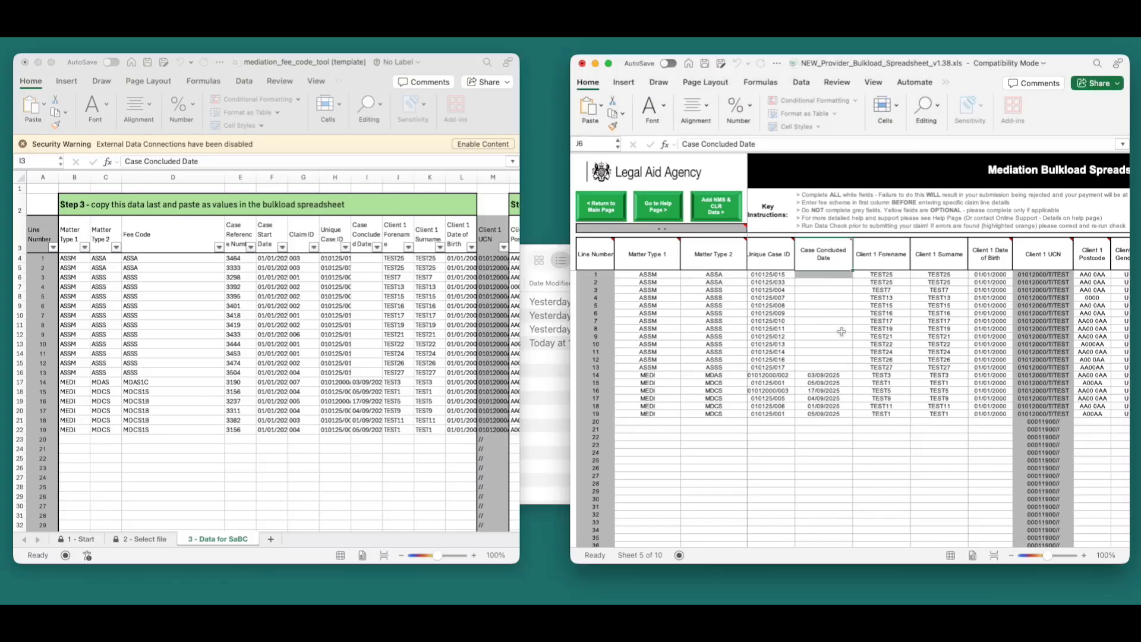
click(831, 314)
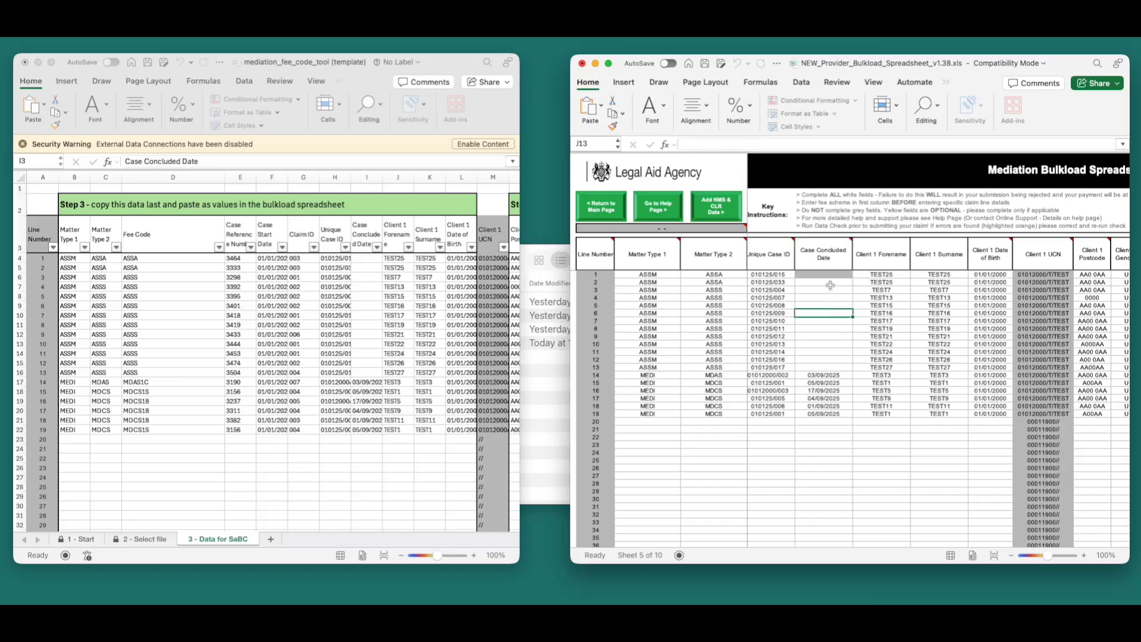
drag(830, 286, 824, 369)
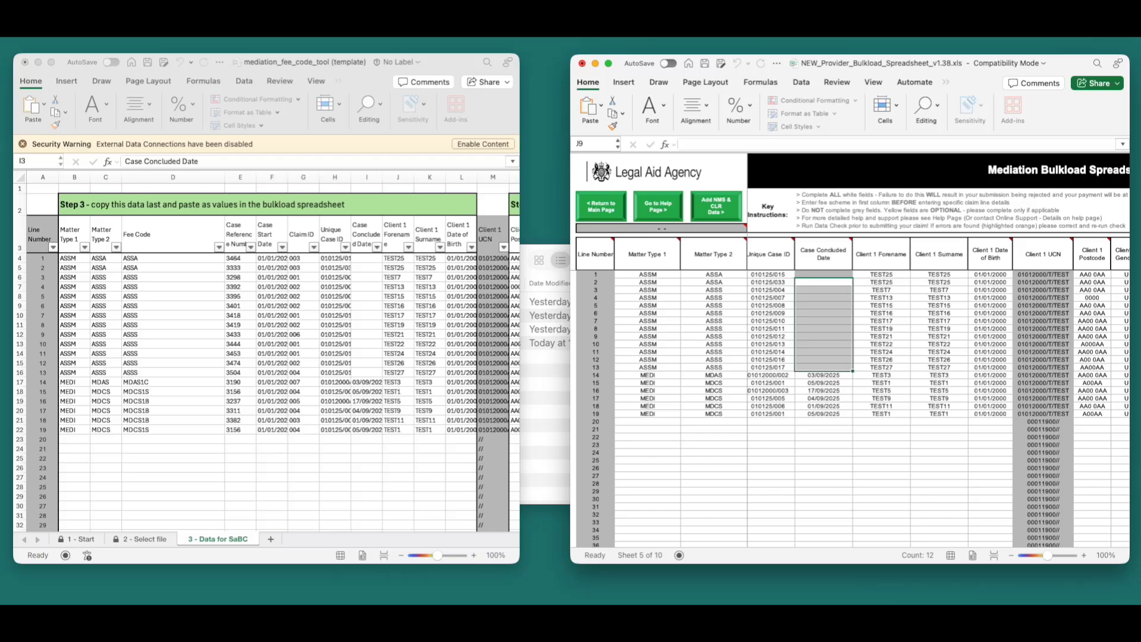
key(Delete)
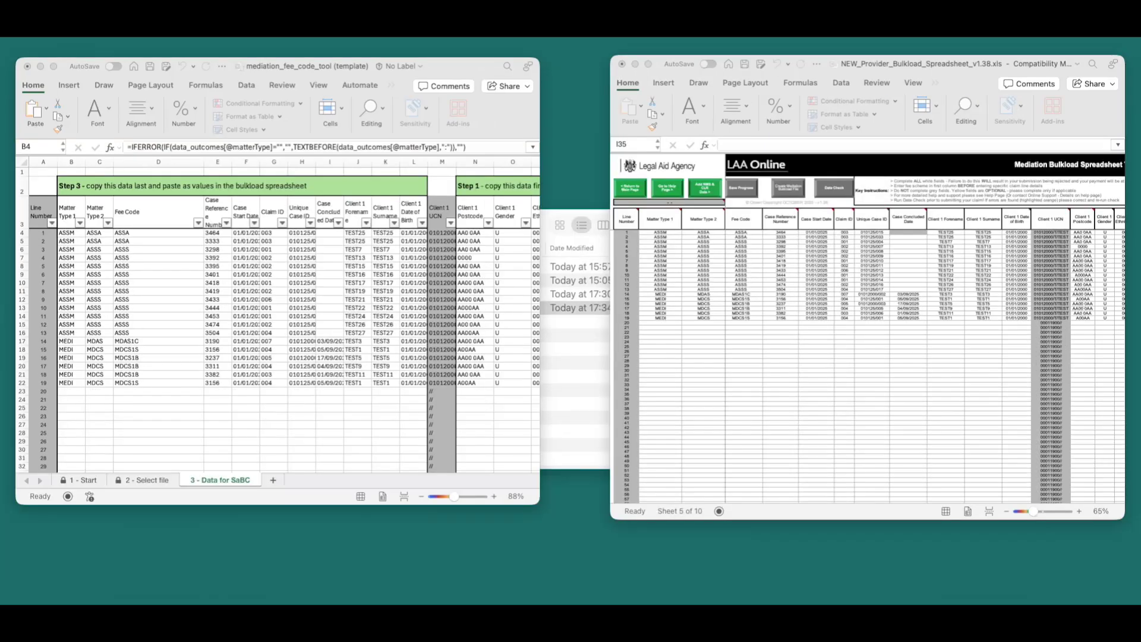
click(871, 361)
Save the fee code tool as 'mediation_fee_code_tool (Sept_2025)', replacing 'template' in its name.
click(500, 125)
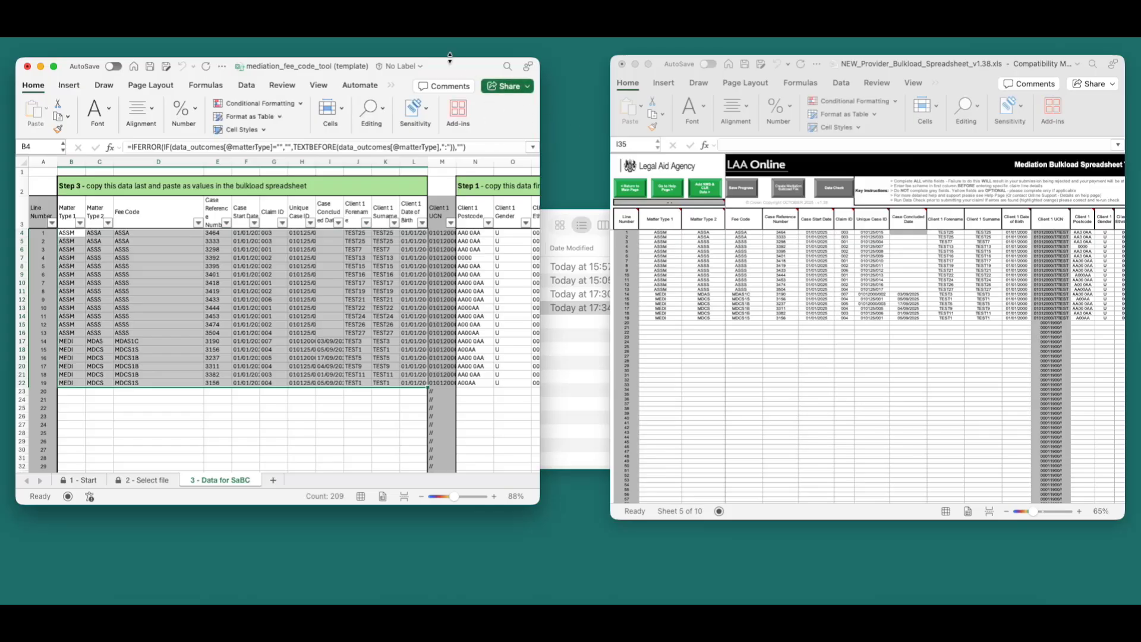
drag(452, 70, 745, 96)
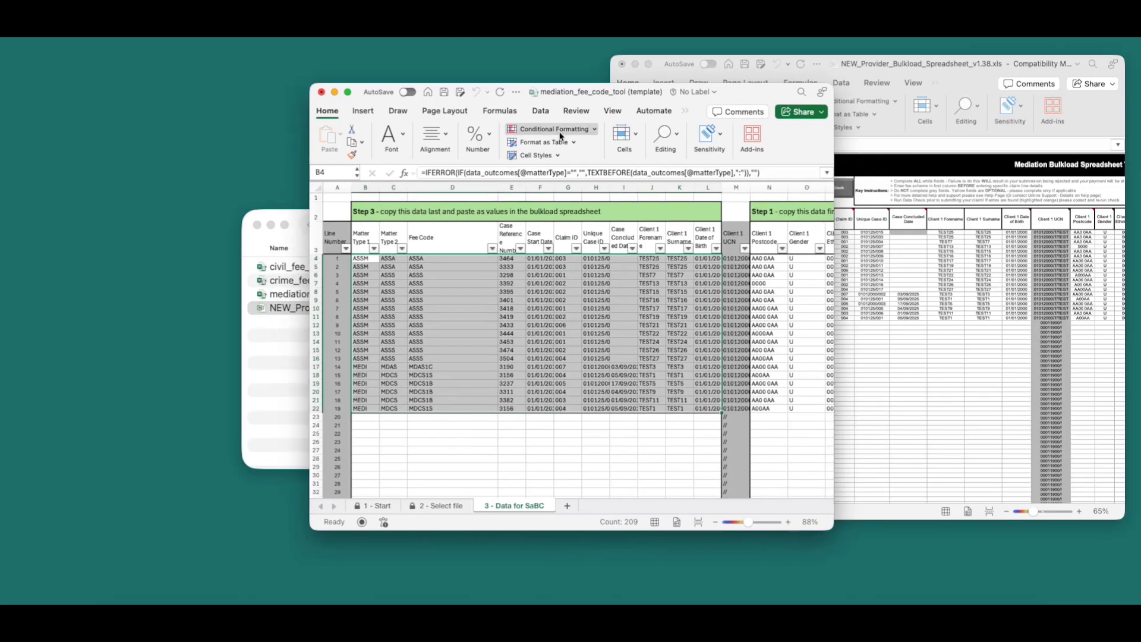
click(70, 39)
click(99, 145)
double_click(659, 192)
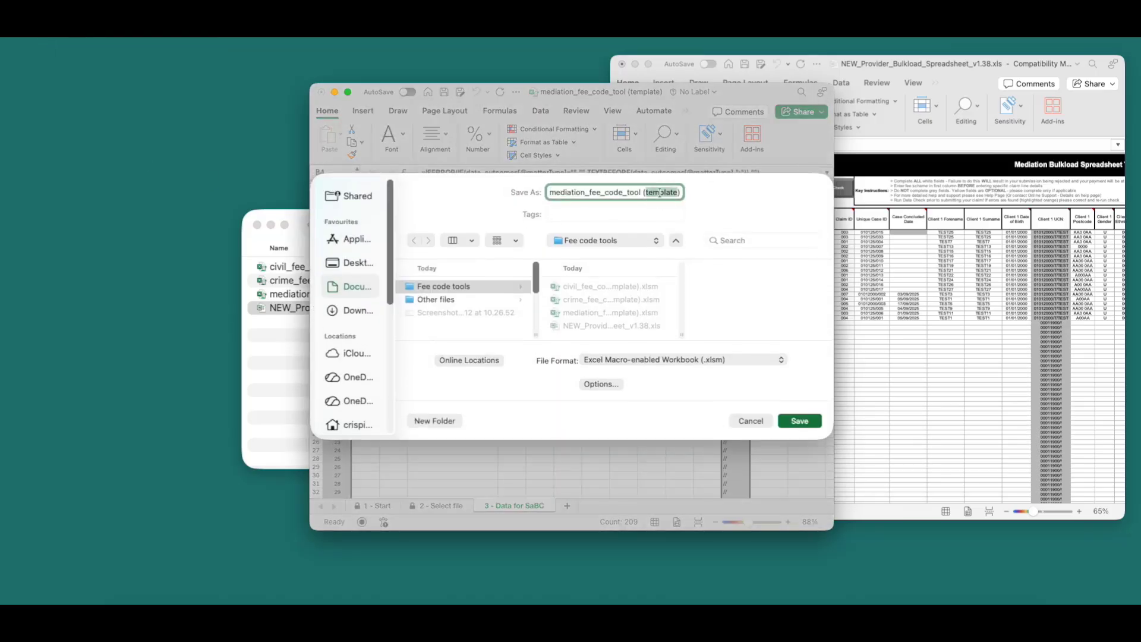
text(Sept_2025)
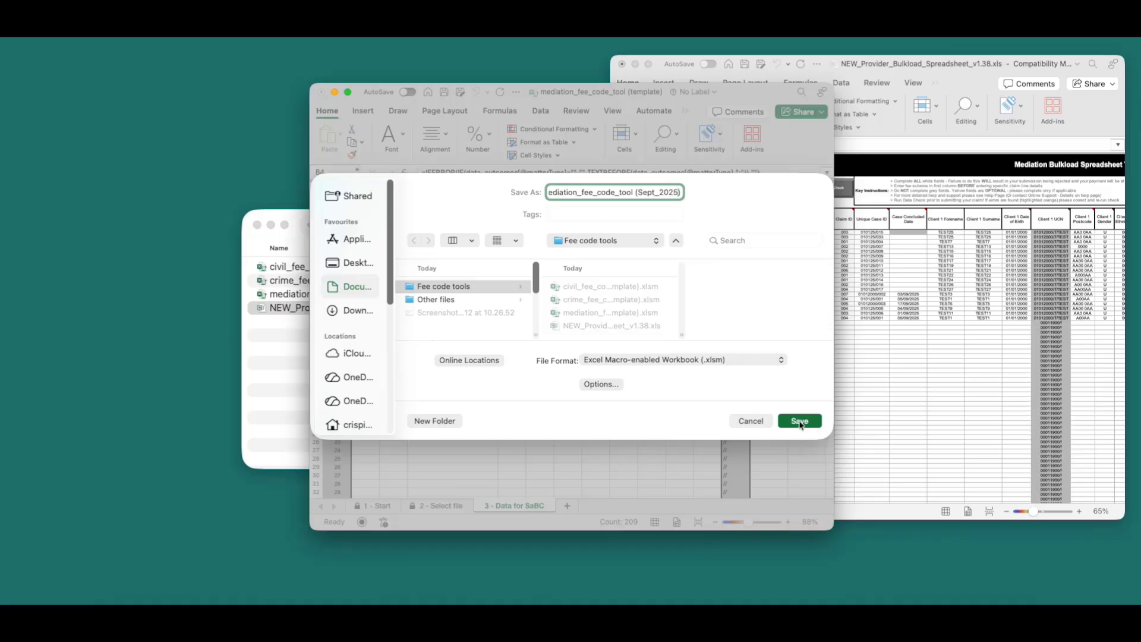
click(758, 423)
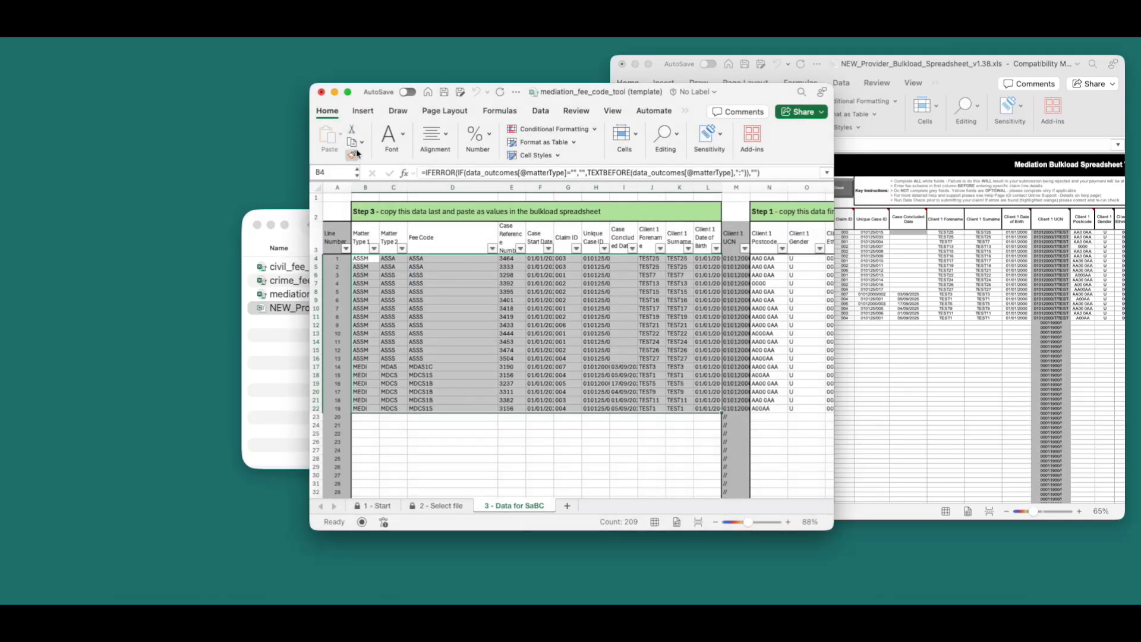
click(322, 92)
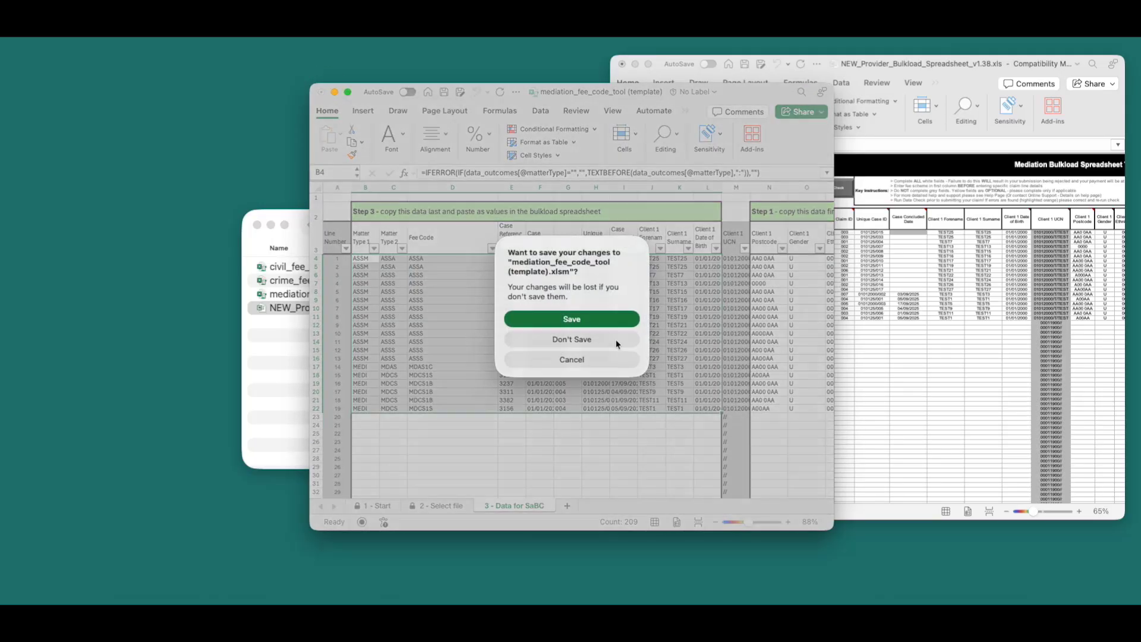
click(630, 342)
click(620, 366)
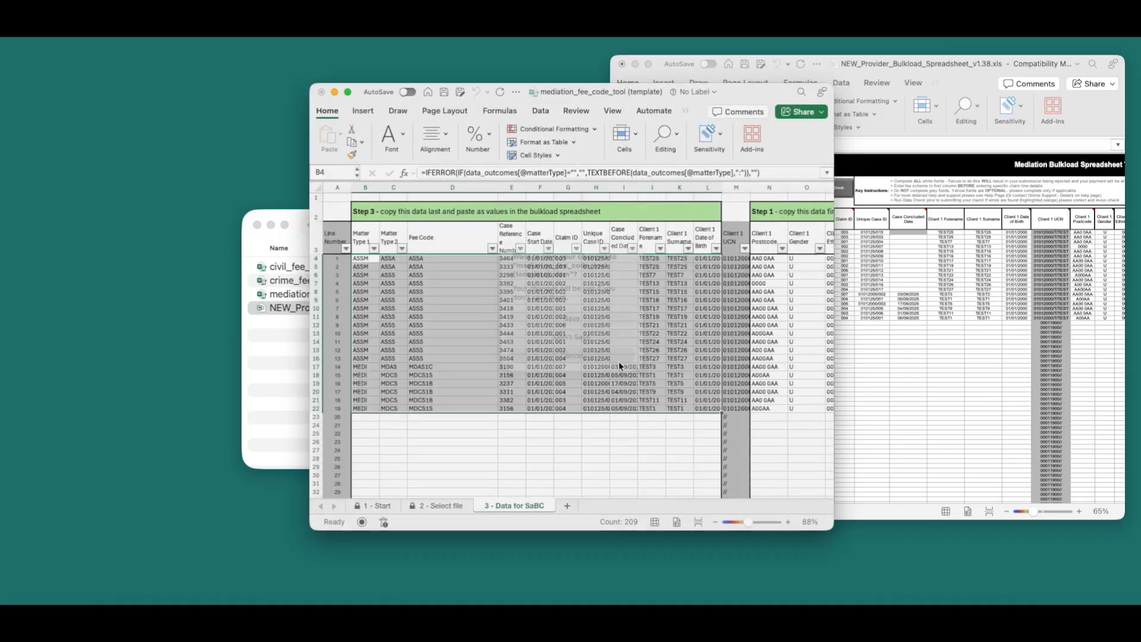
click(619, 362)
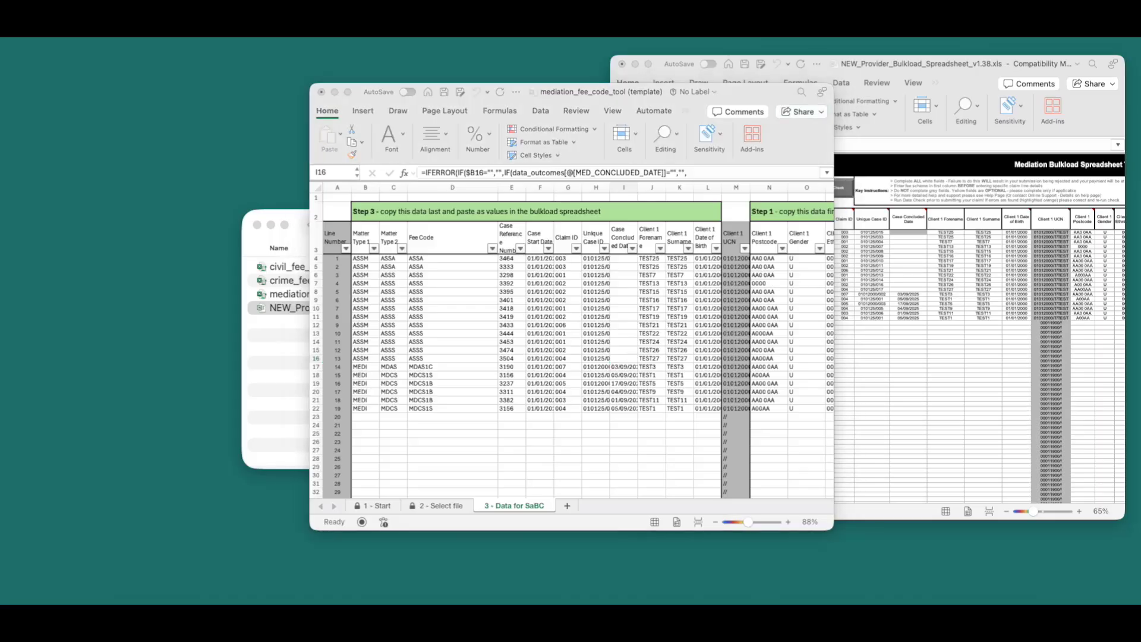
click(728, 27)
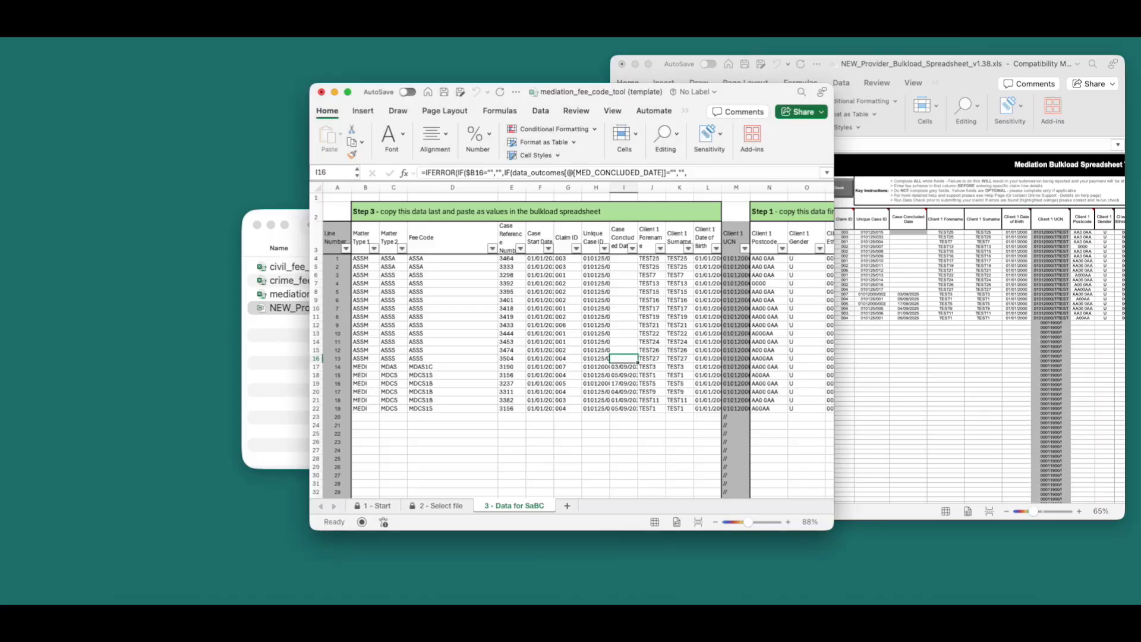